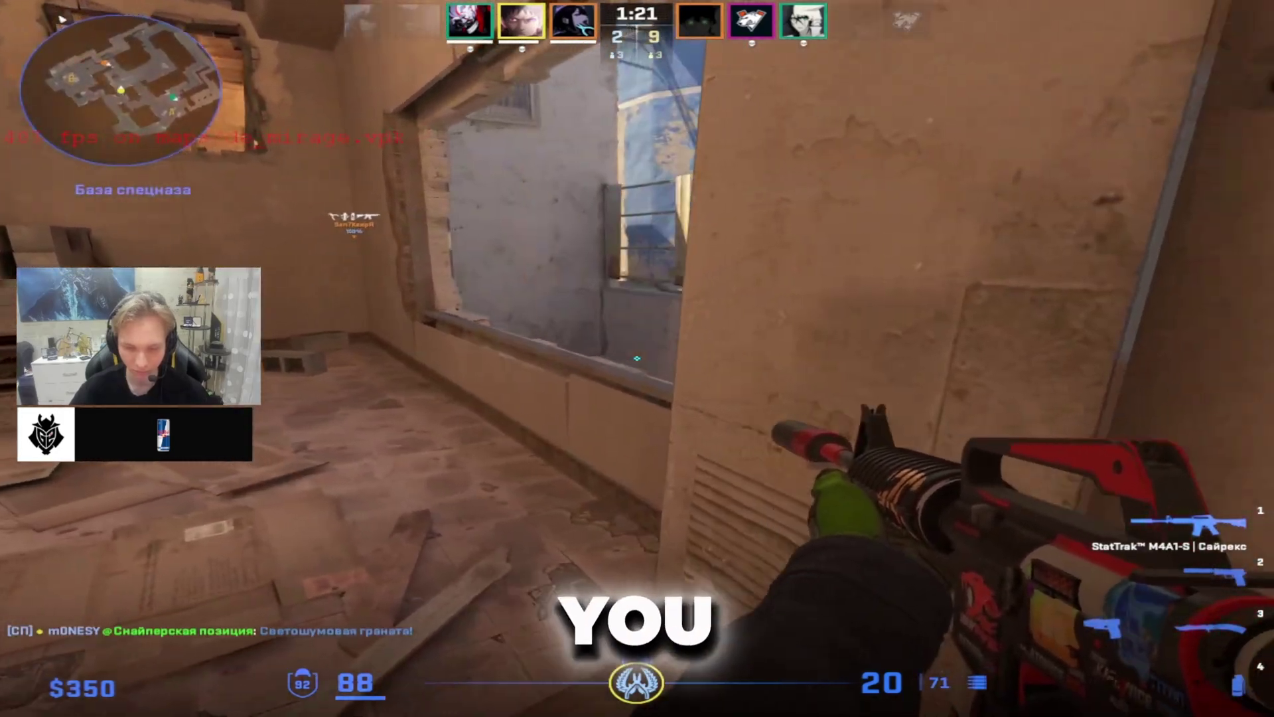
key(w)
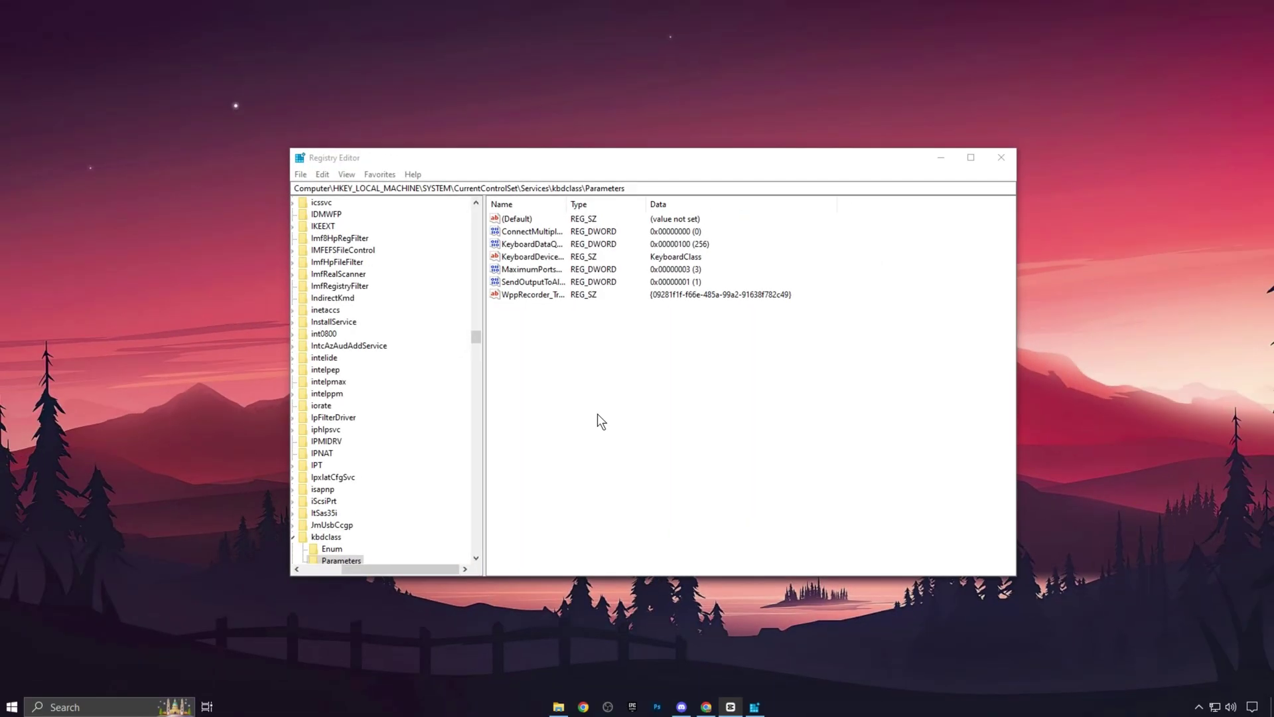
click(541, 245)
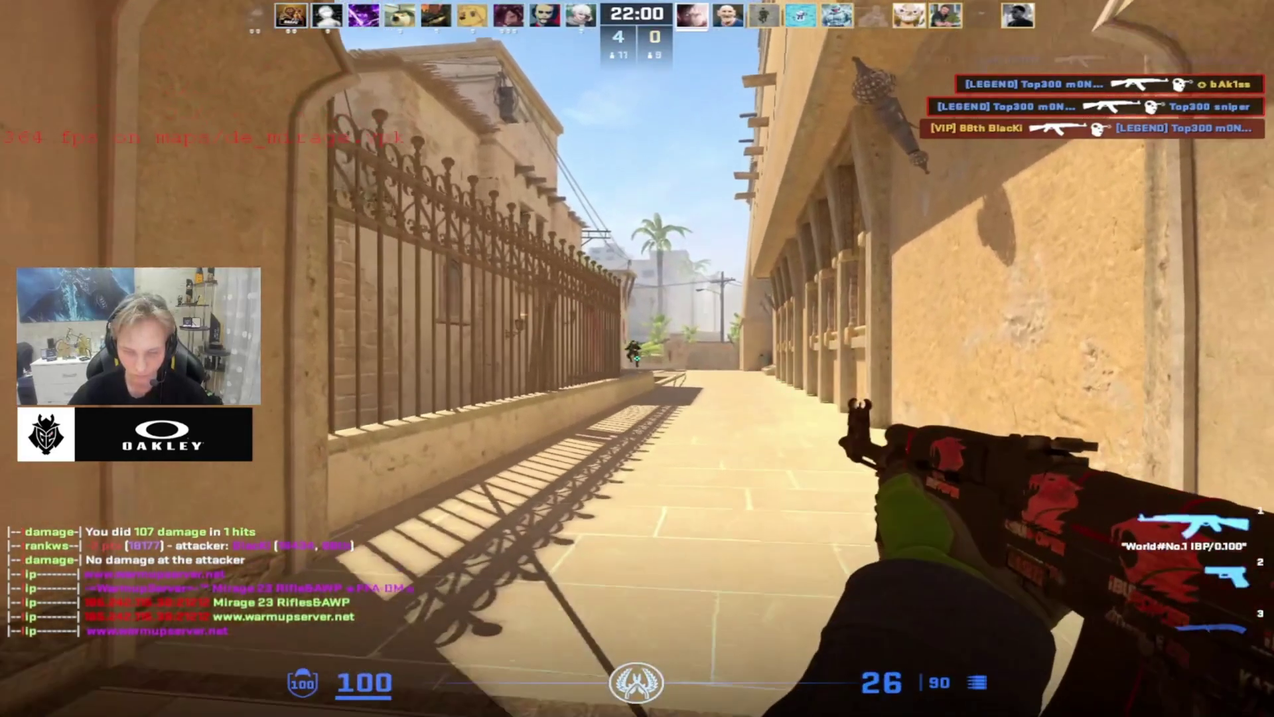
click(637, 358)
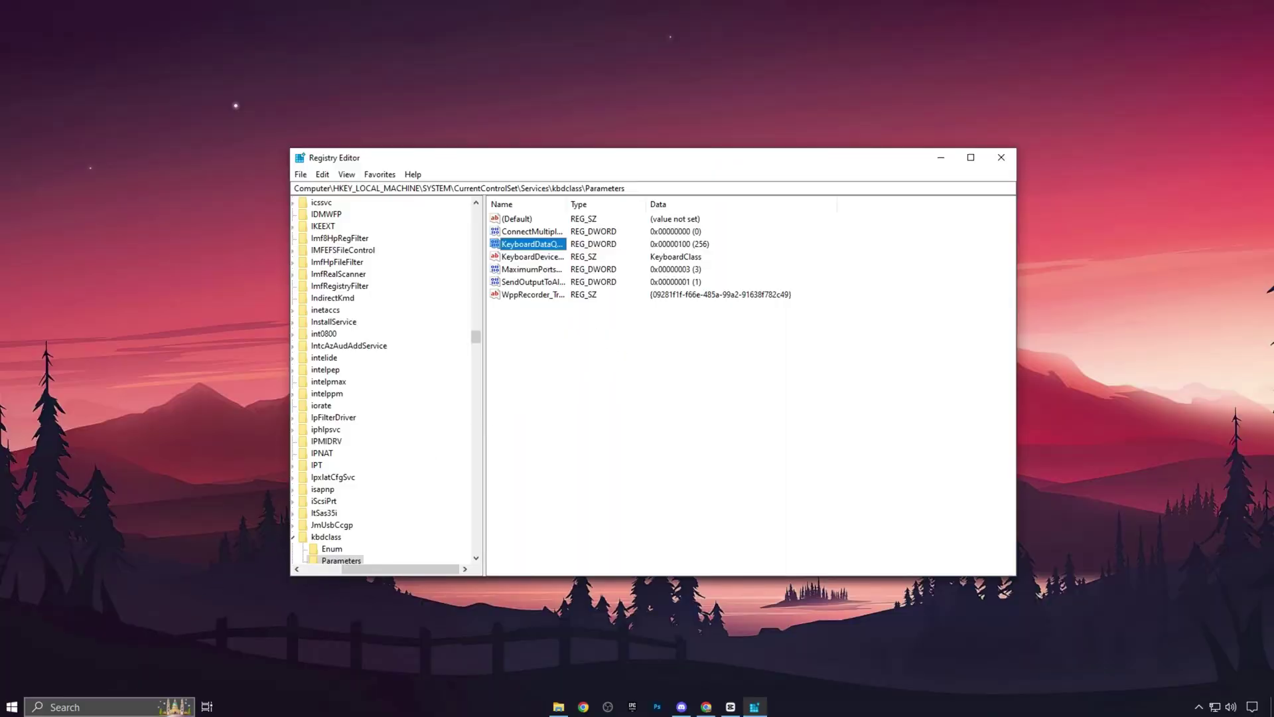
- Open Registry Editor as administrator at HKEY_LOCAL_MACHINE\SYSTEM\CurrentControlSet\Services\kbdclass\Parameters and select that key's full path
click(100, 707)
text(REG)
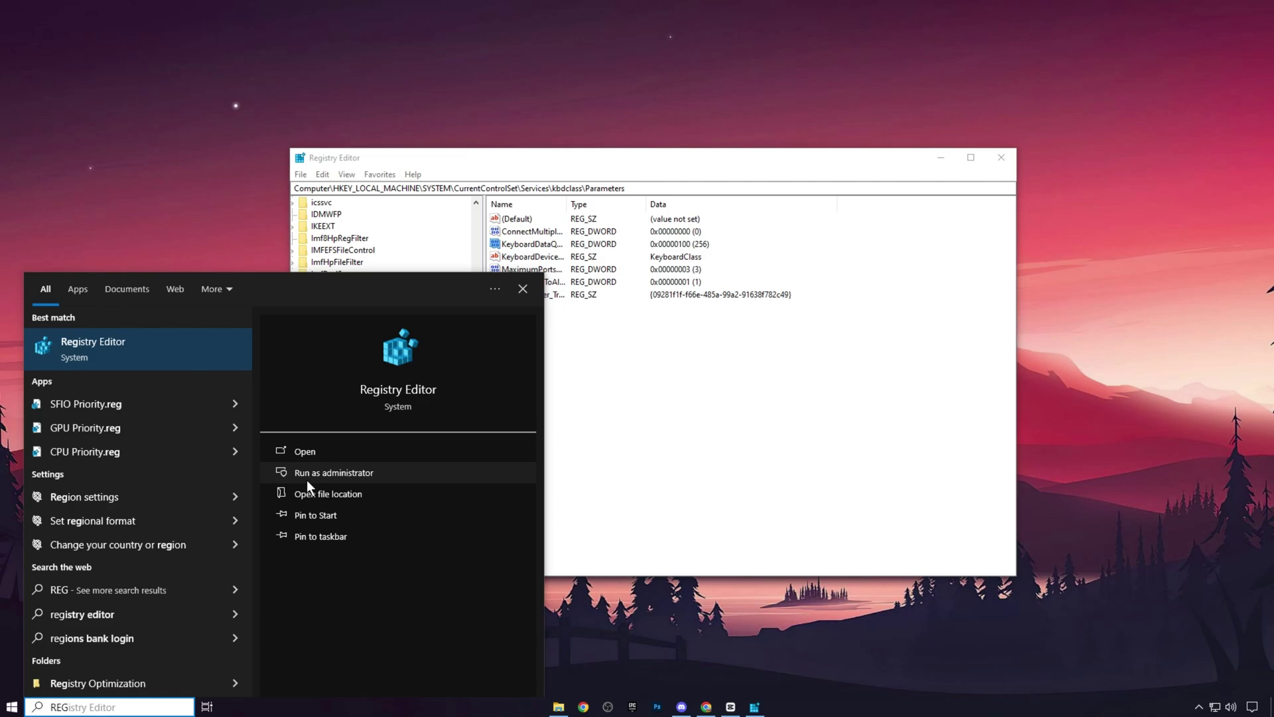
click(341, 482)
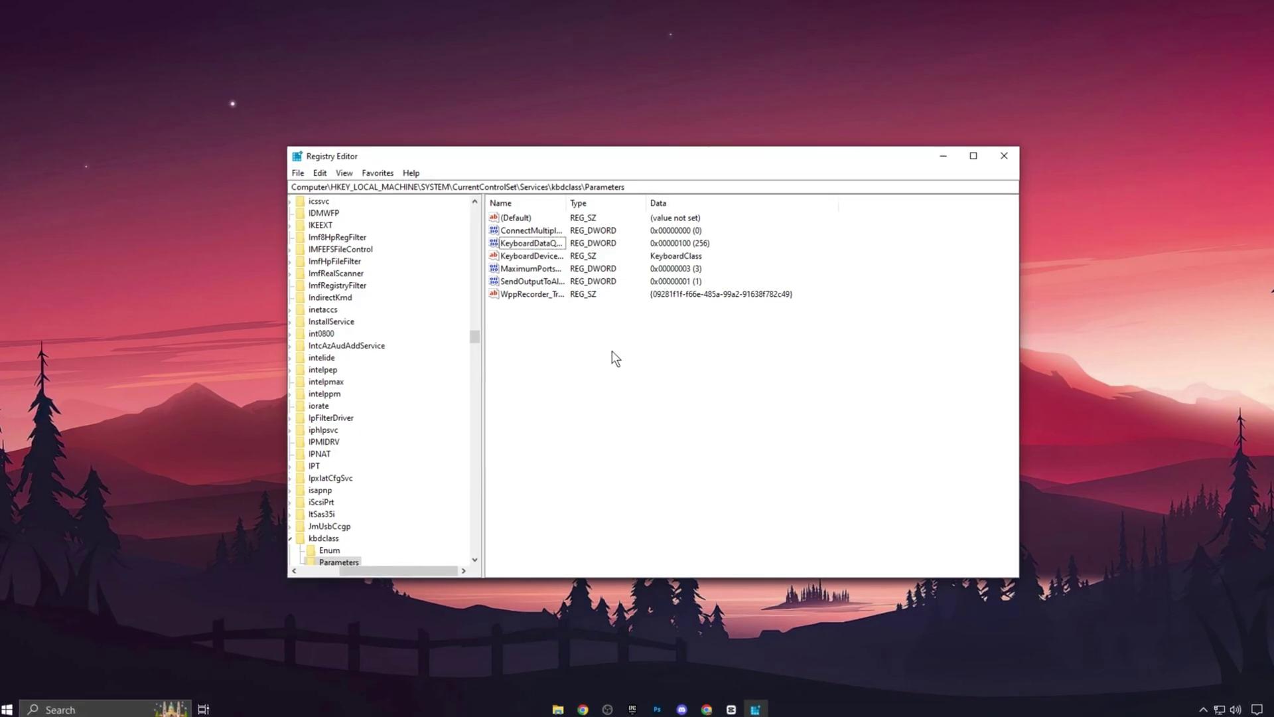
click(649, 189)
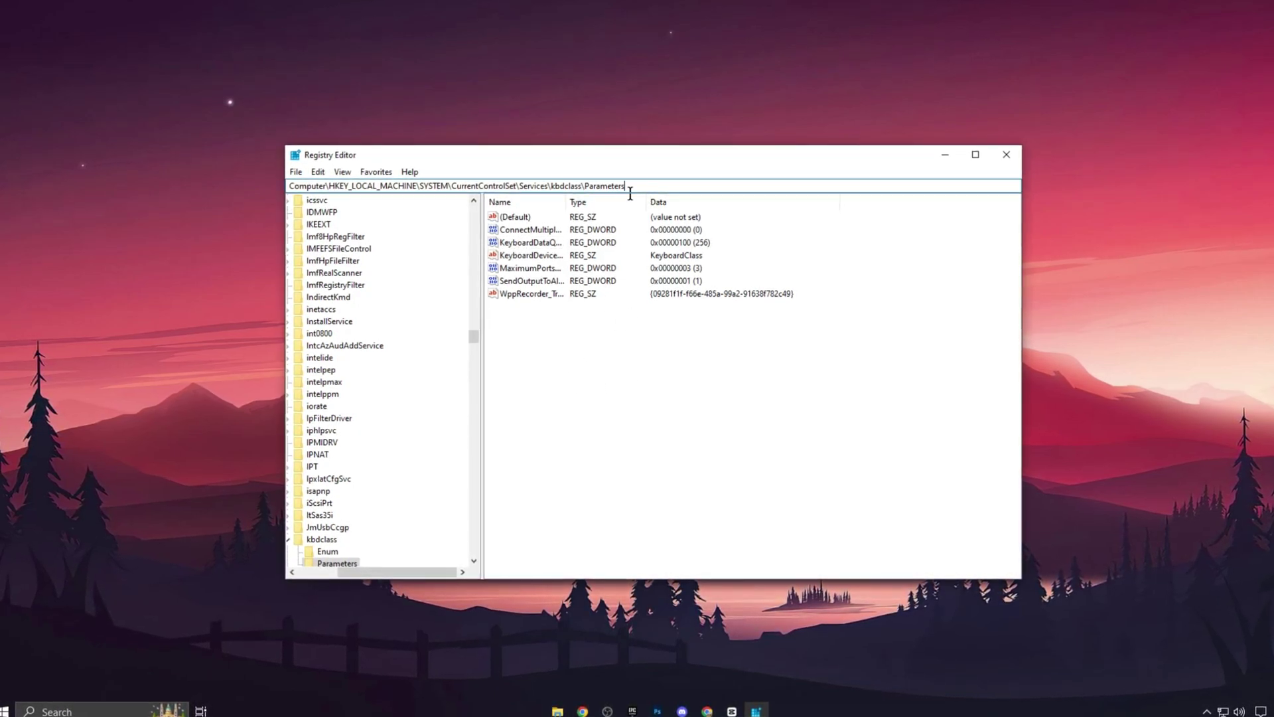
drag(629, 186, 458, 189)
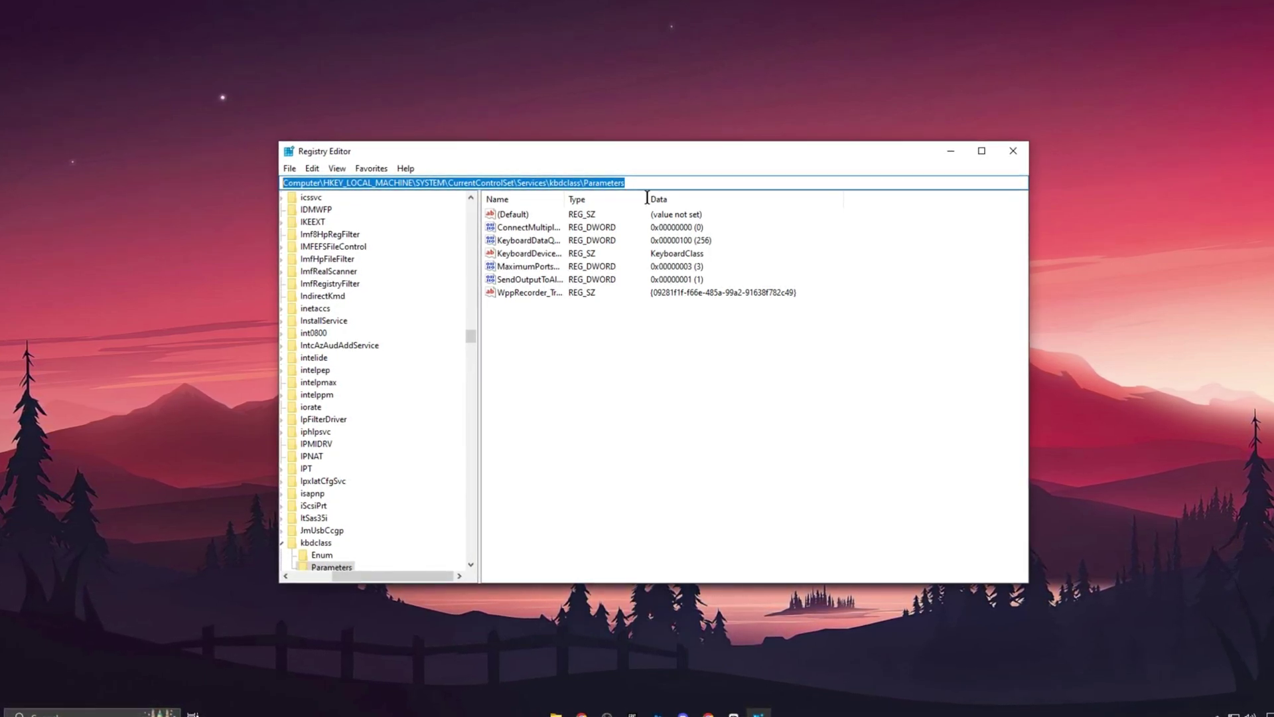
- Set the KeyboardDataQueueSize value data to 65 in hexadecimal base
click(529, 240)
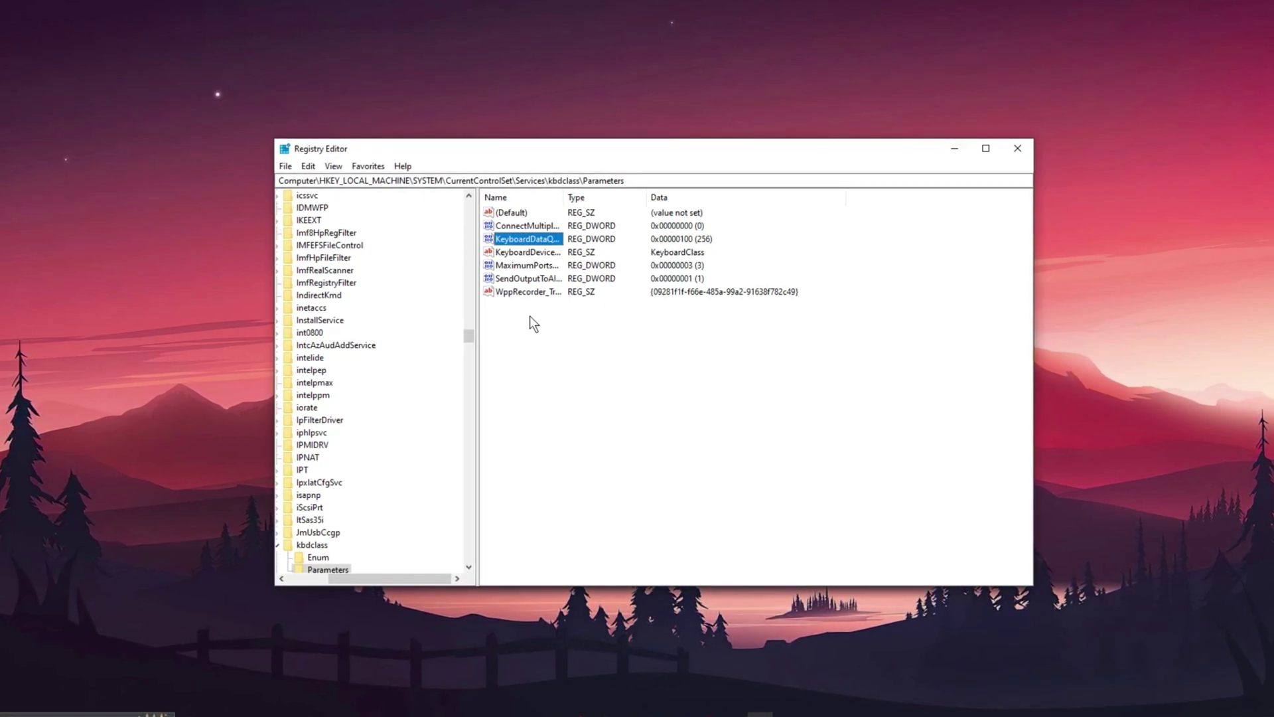
double_click(536, 242)
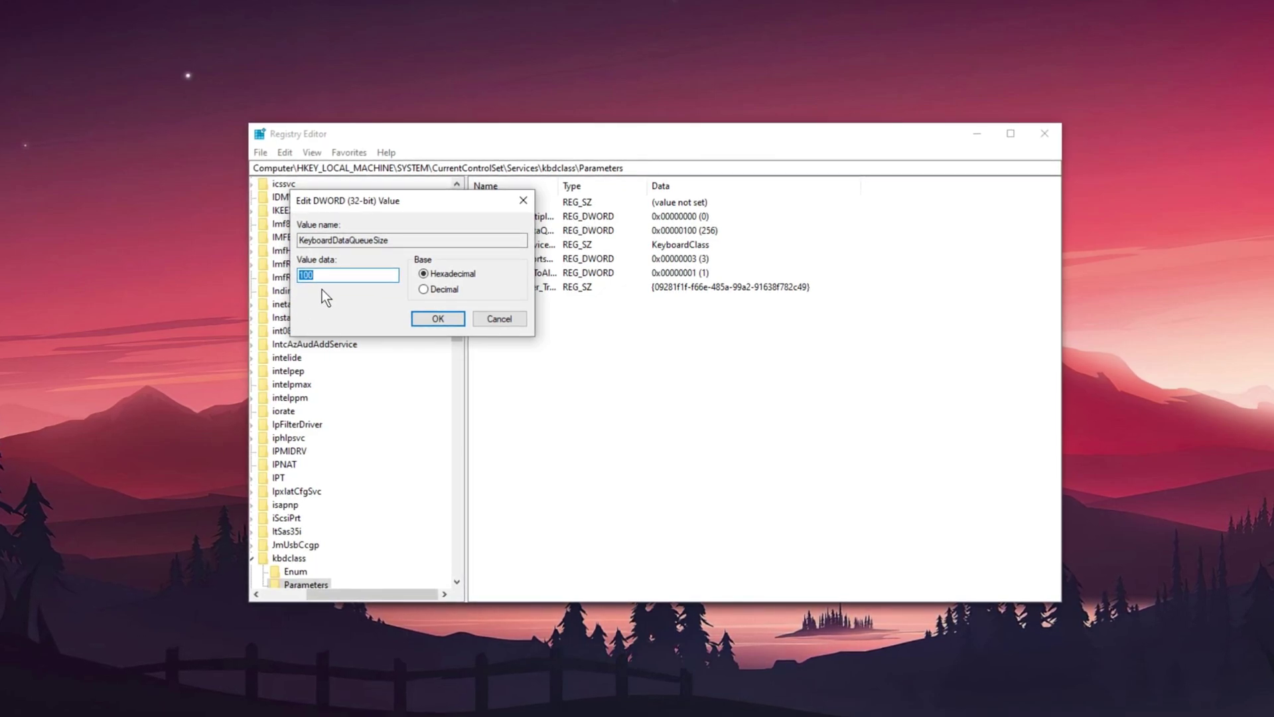
text(65)
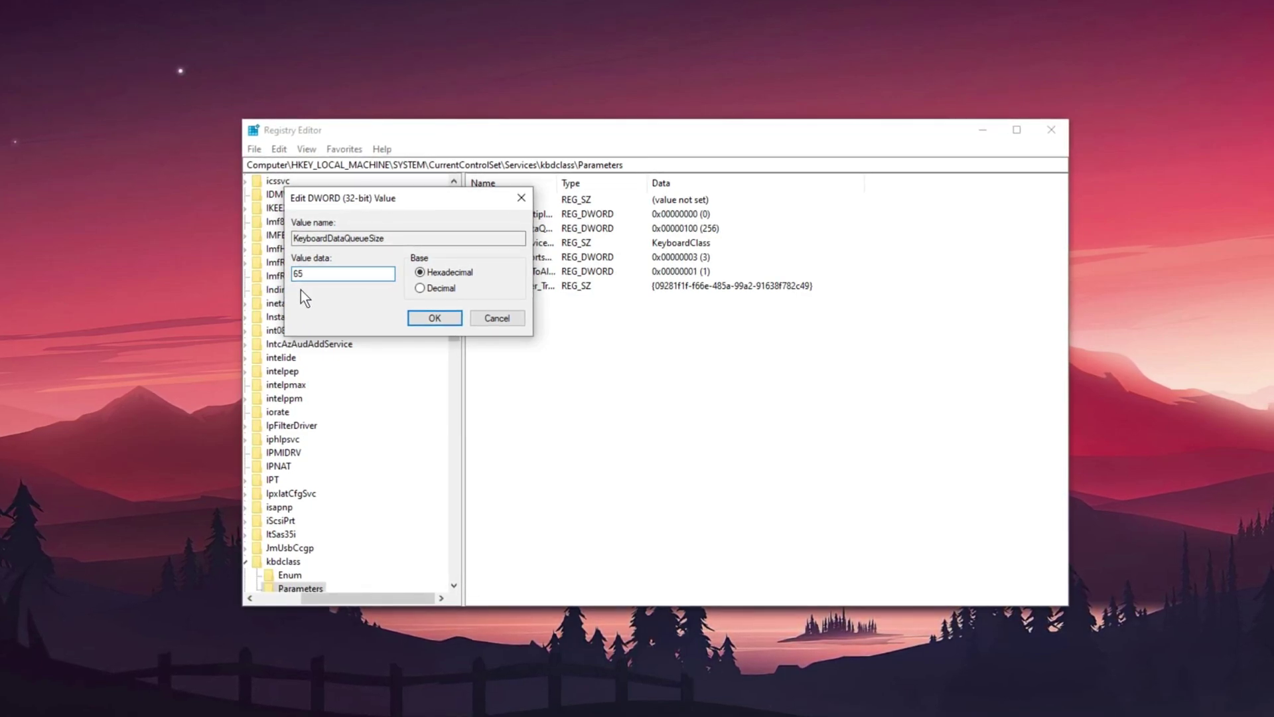
key(ctrl+a)
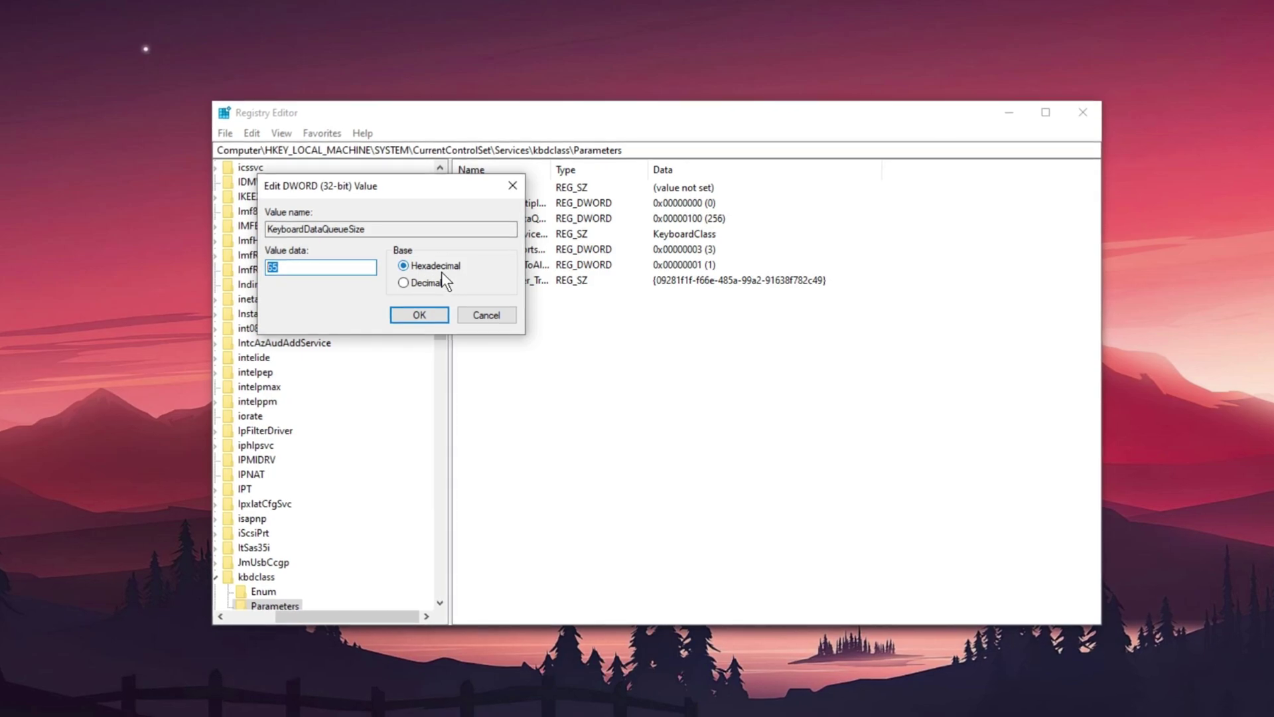
click(425, 315)
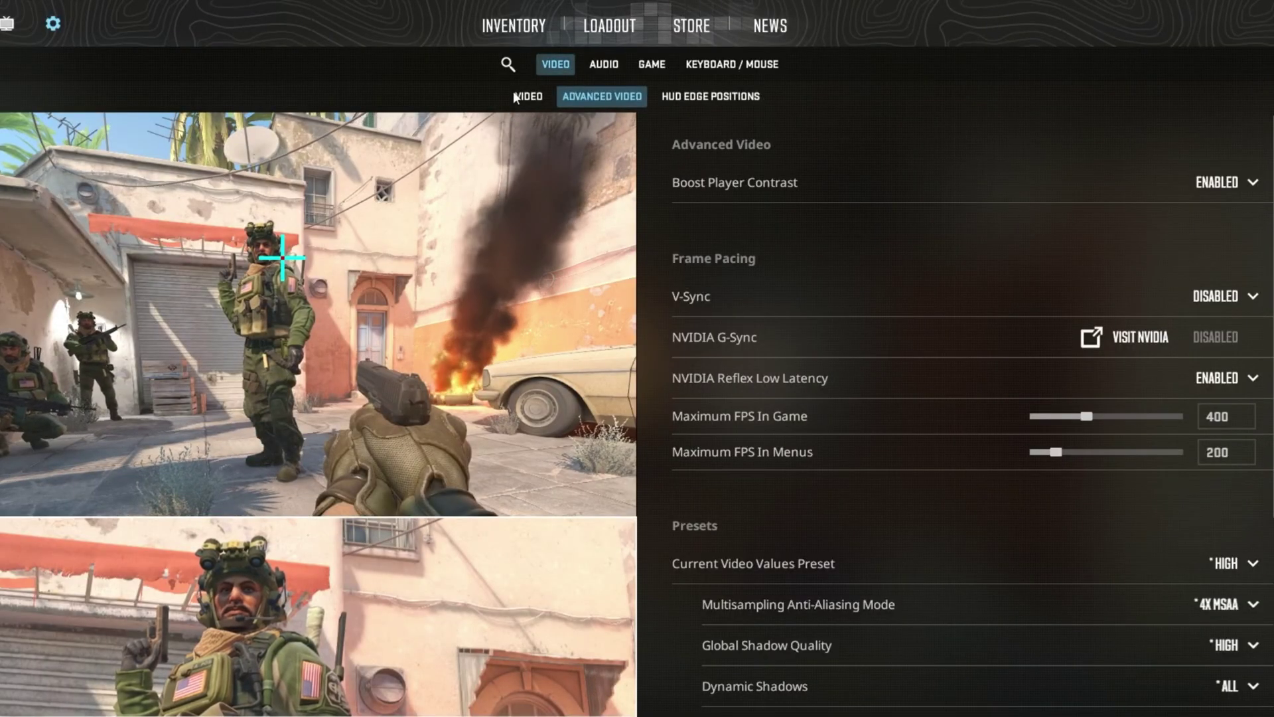
- Switch to the Counter-Strike 2 basic video settings and look through the display mode options
click(525, 98)
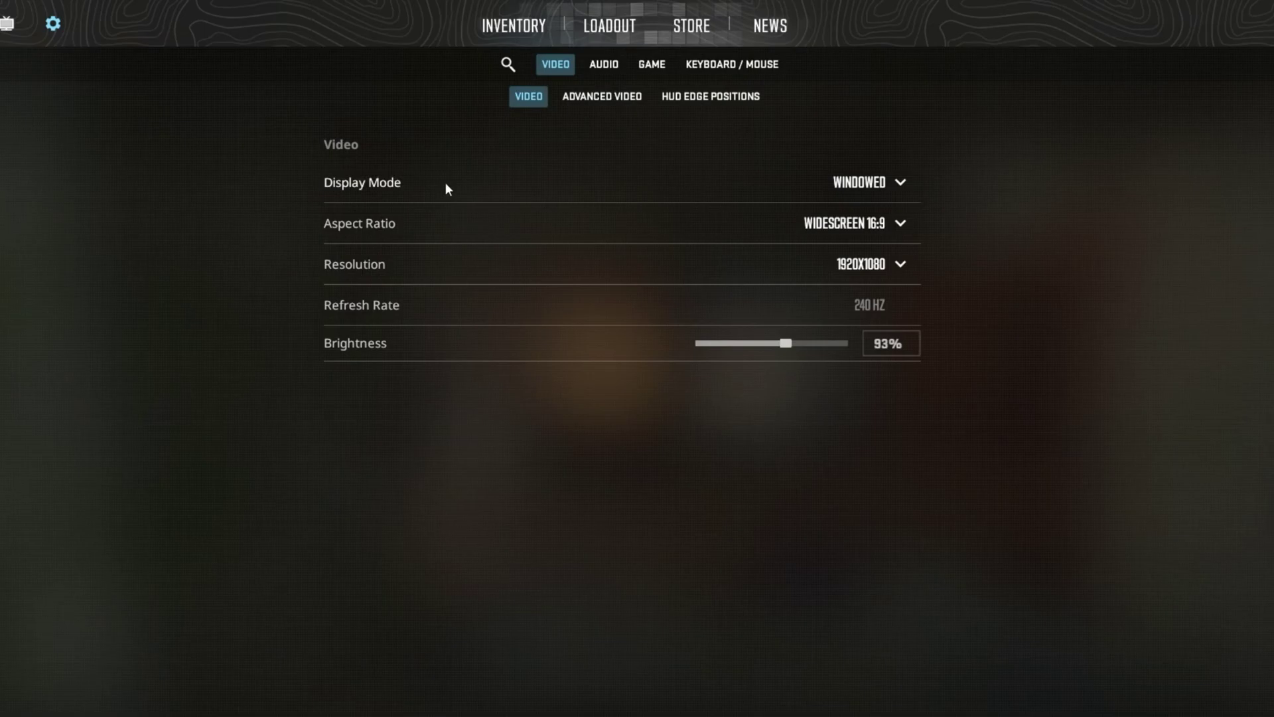
click(879, 182)
click(880, 182)
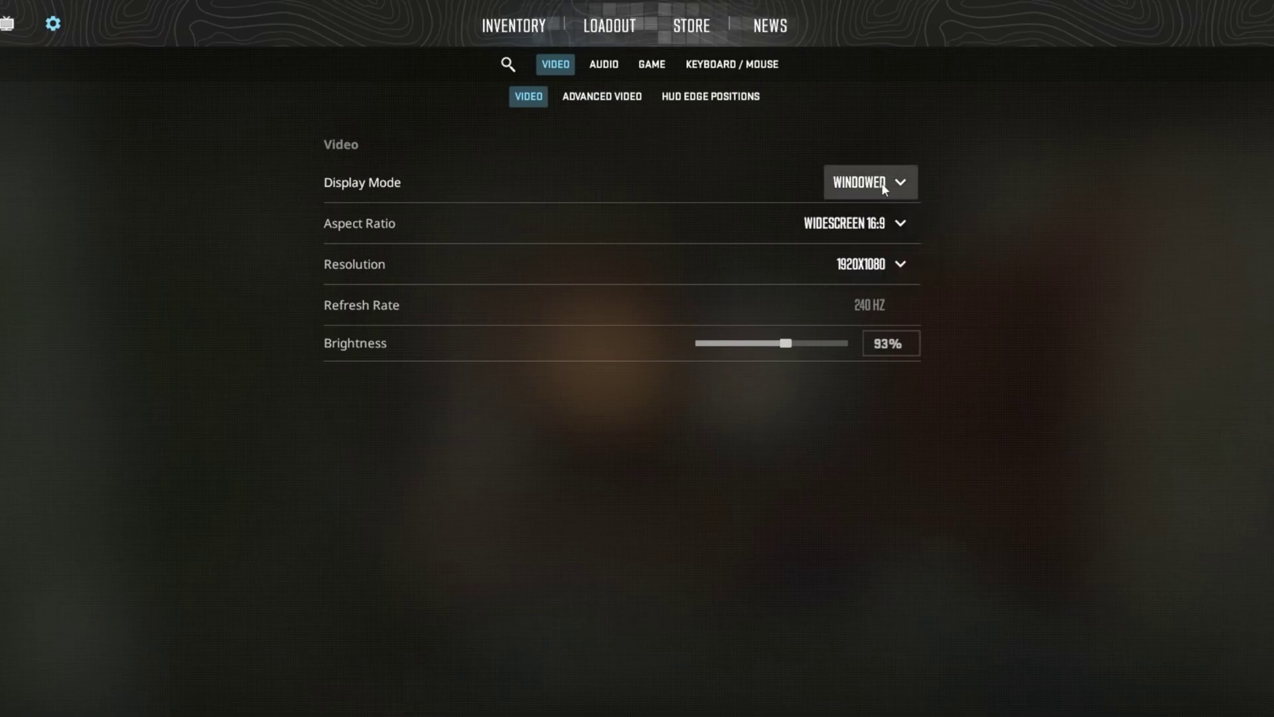
click(880, 182)
click(893, 174)
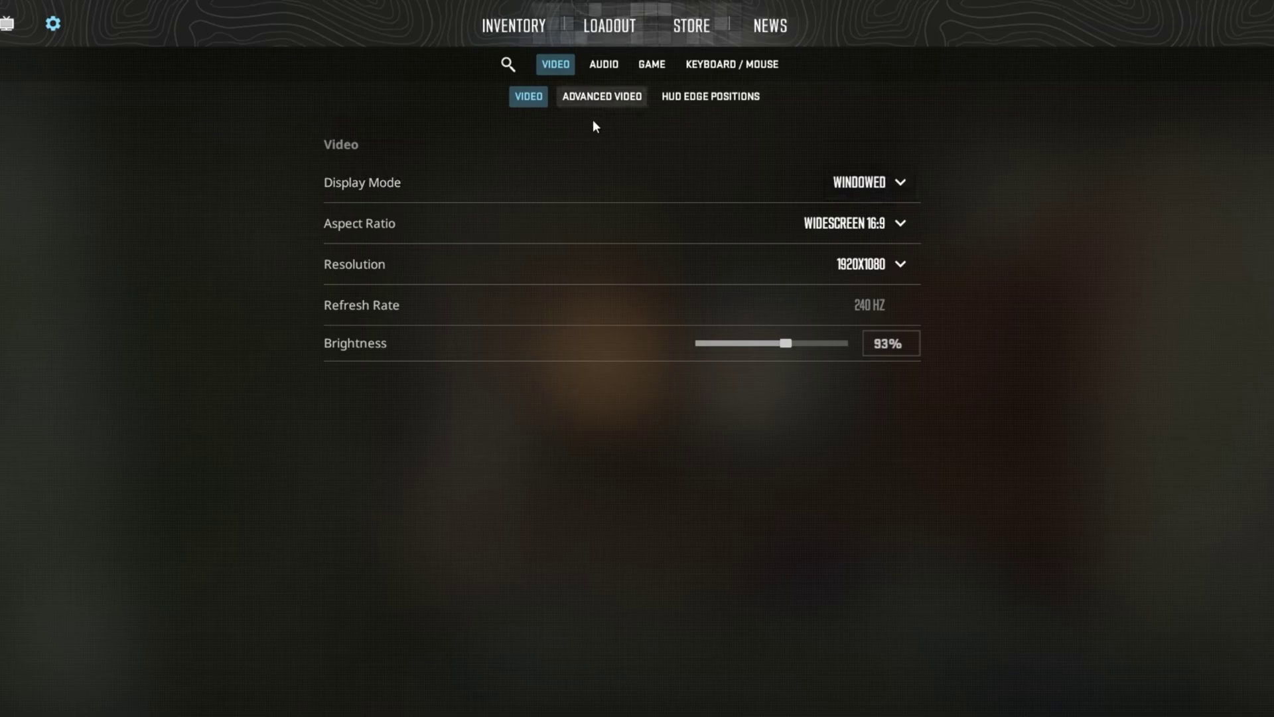
- Set the aspect ratio to Normal 4:3 and try the 1280x960 resolution
click(894, 235)
click(843, 275)
click(796, 230)
click(878, 222)
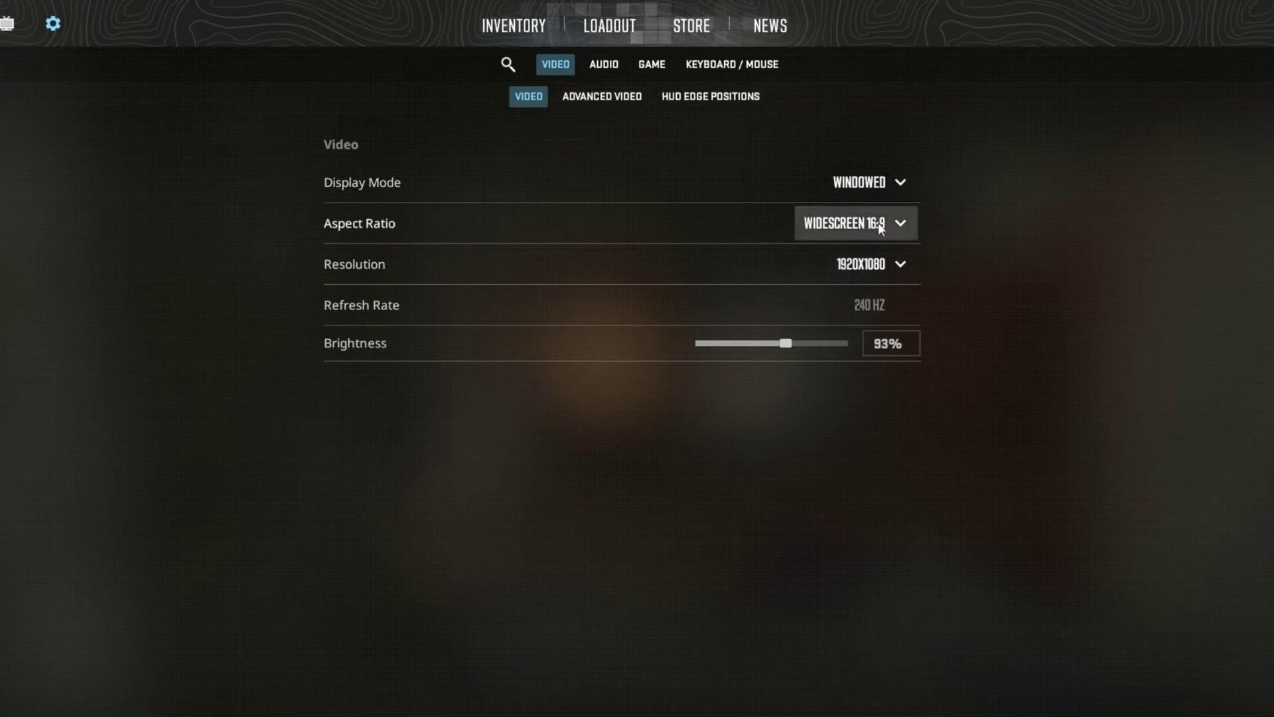
click(878, 222)
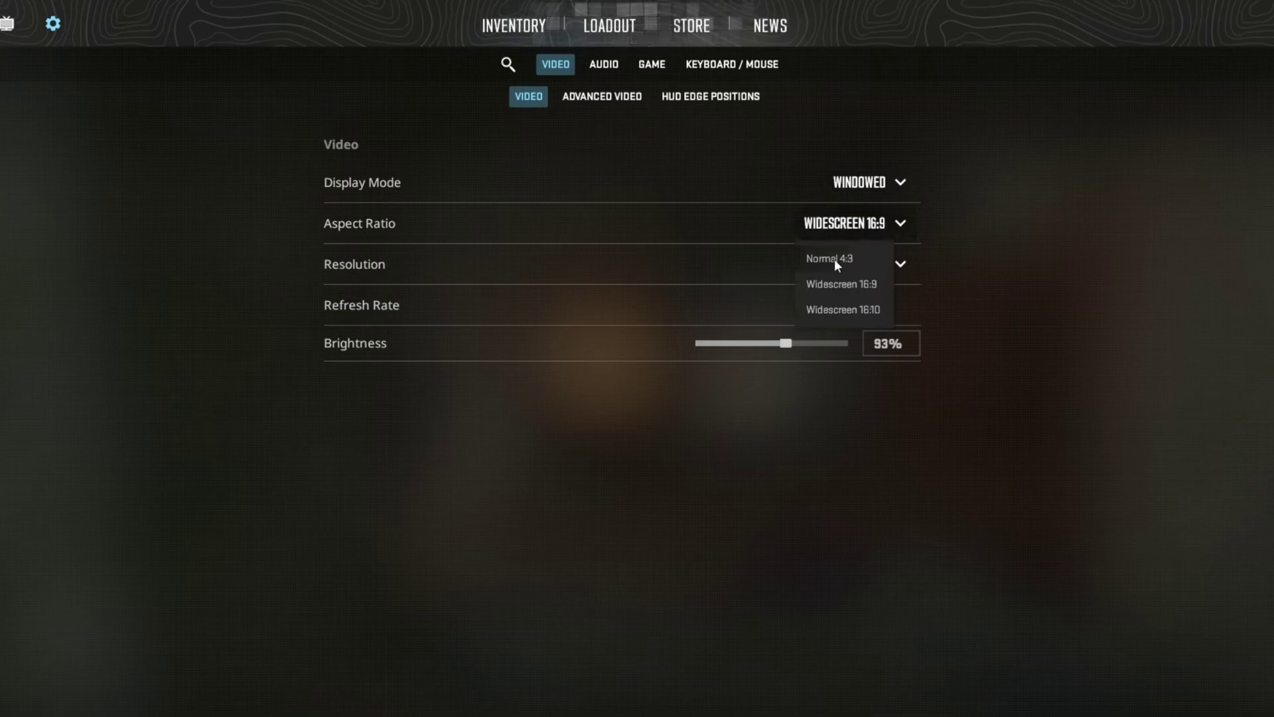
click(834, 259)
click(893, 268)
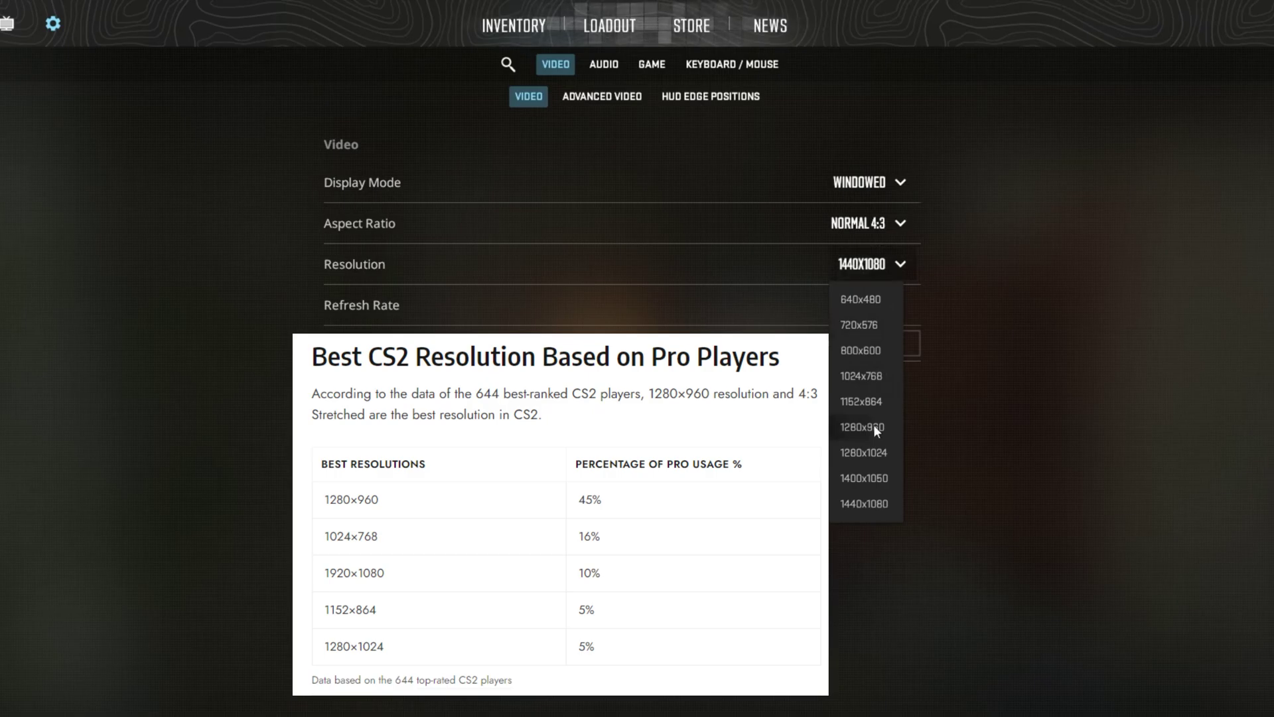
click(875, 425)
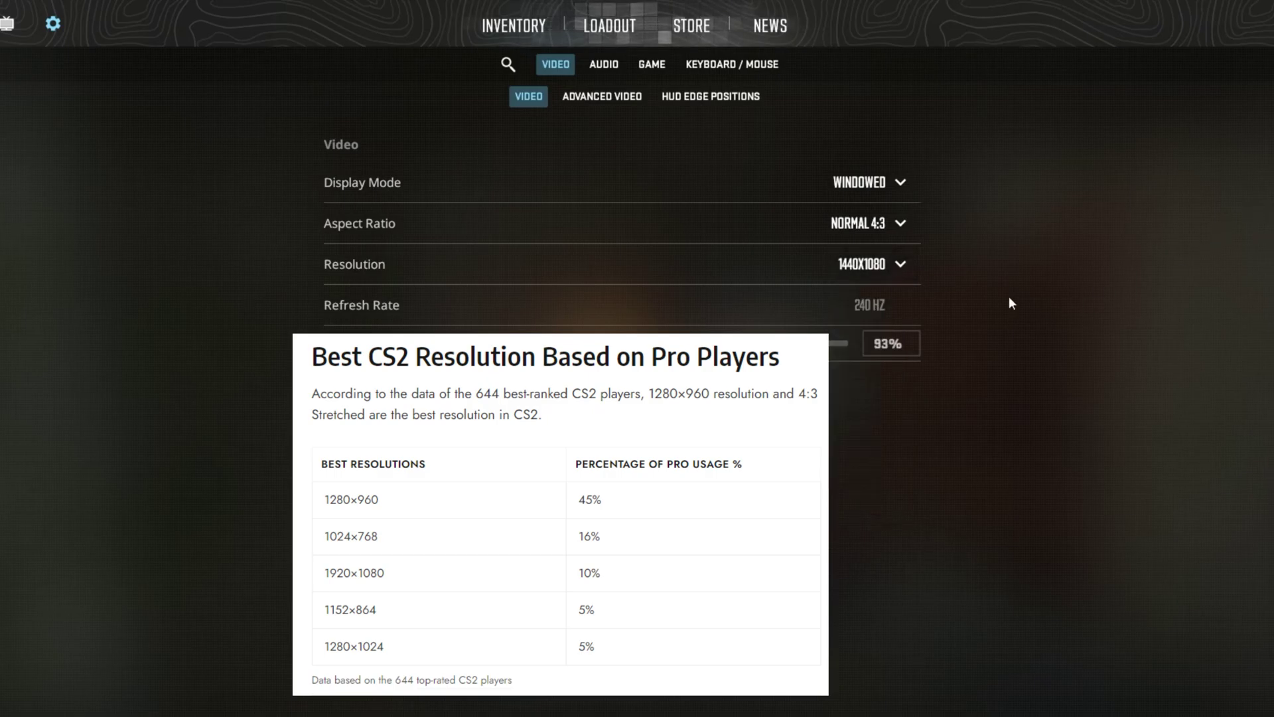
- Set the aspect ratio back to Widescreen 16:9 and look through its available resolutions
click(888, 226)
click(879, 284)
click(889, 275)
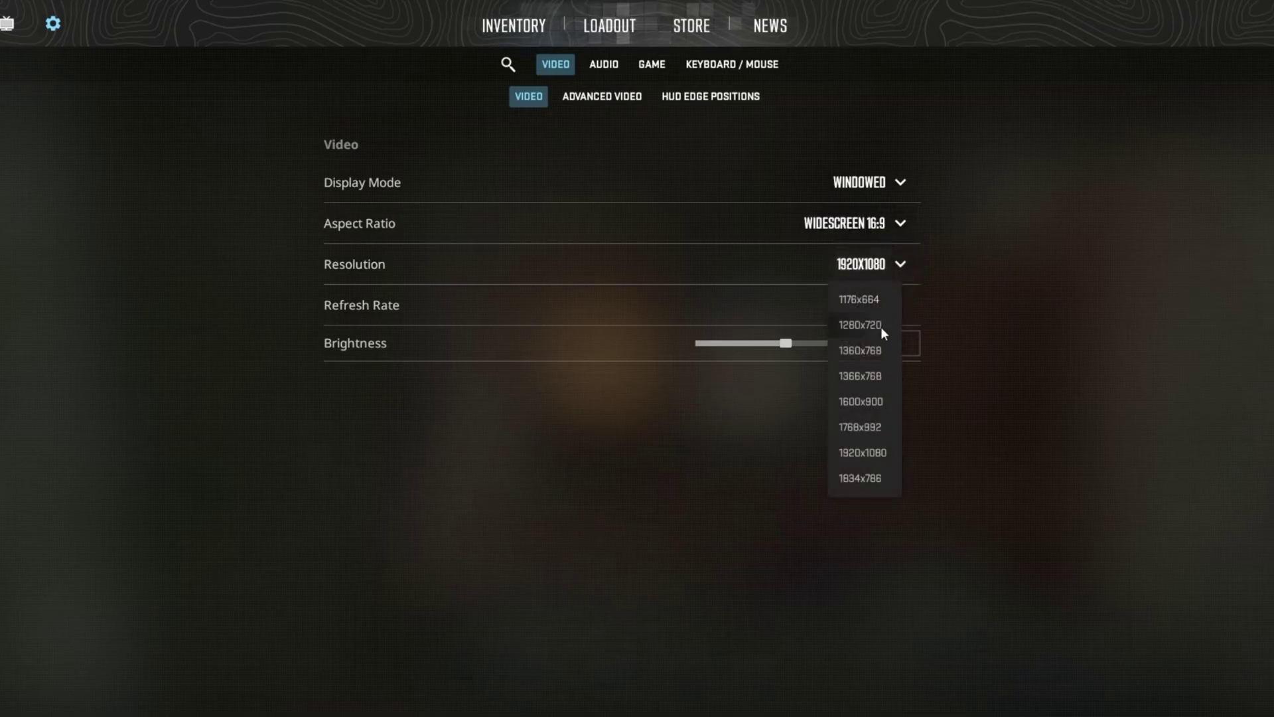
click(1009, 286)
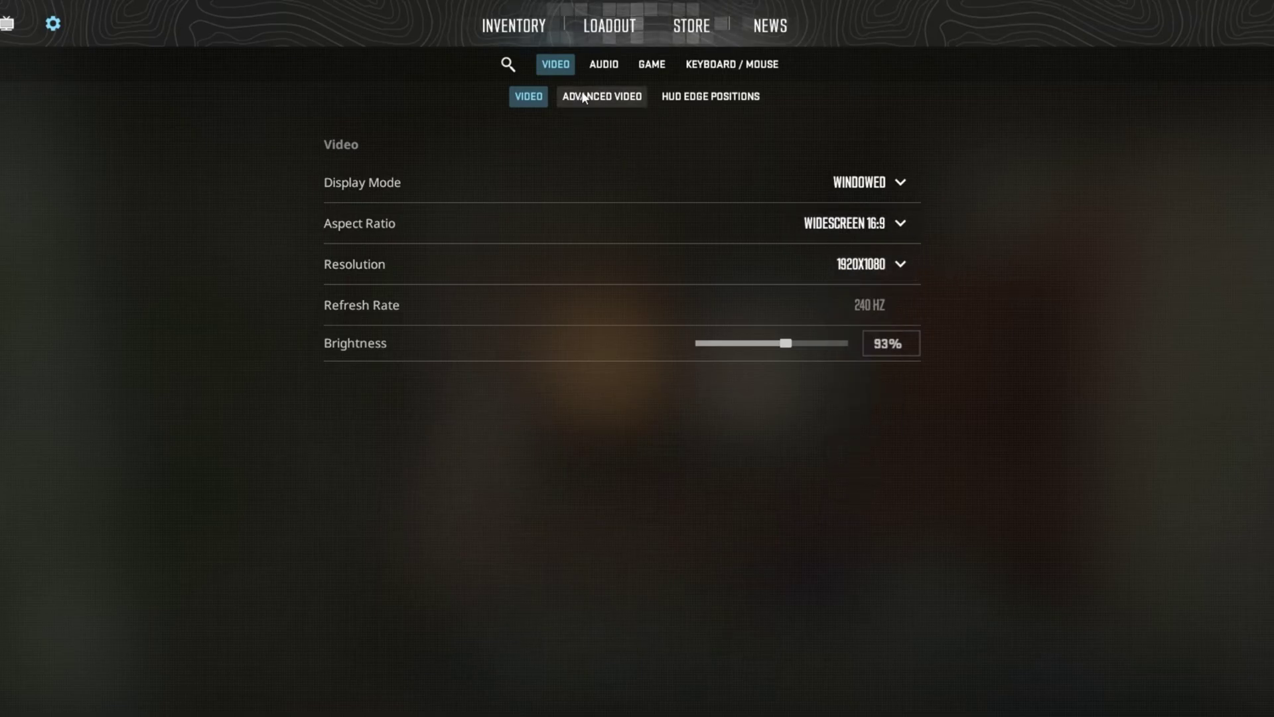
- Open the advanced video settings and set NVIDIA Reflex Low Latency to Enabled + Boost
click(582, 96)
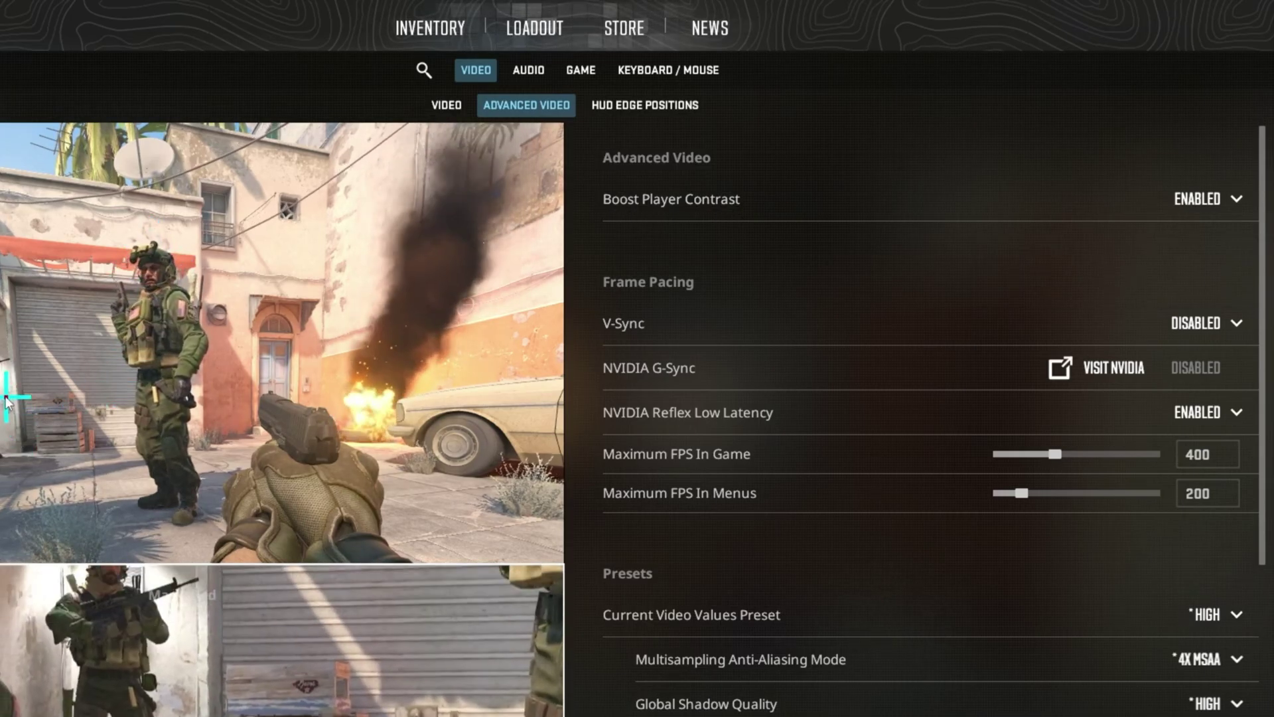
mouse_move(640, 319)
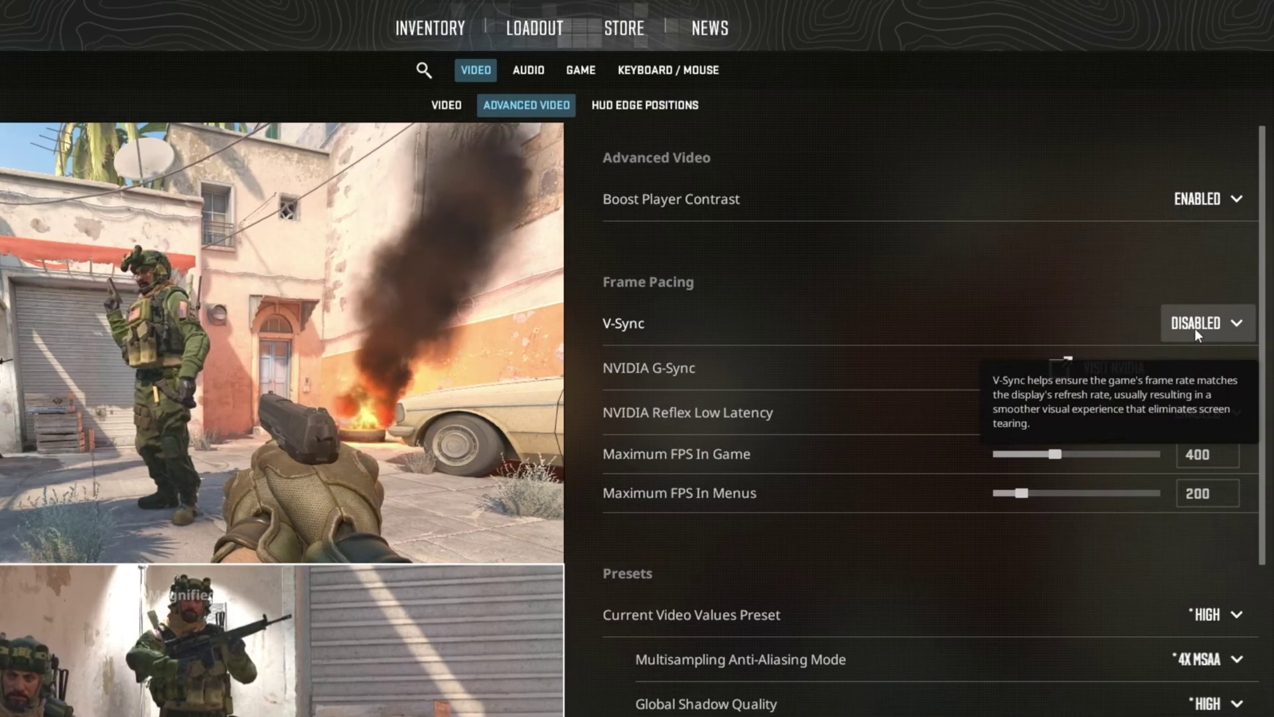
mouse_move(916, 369)
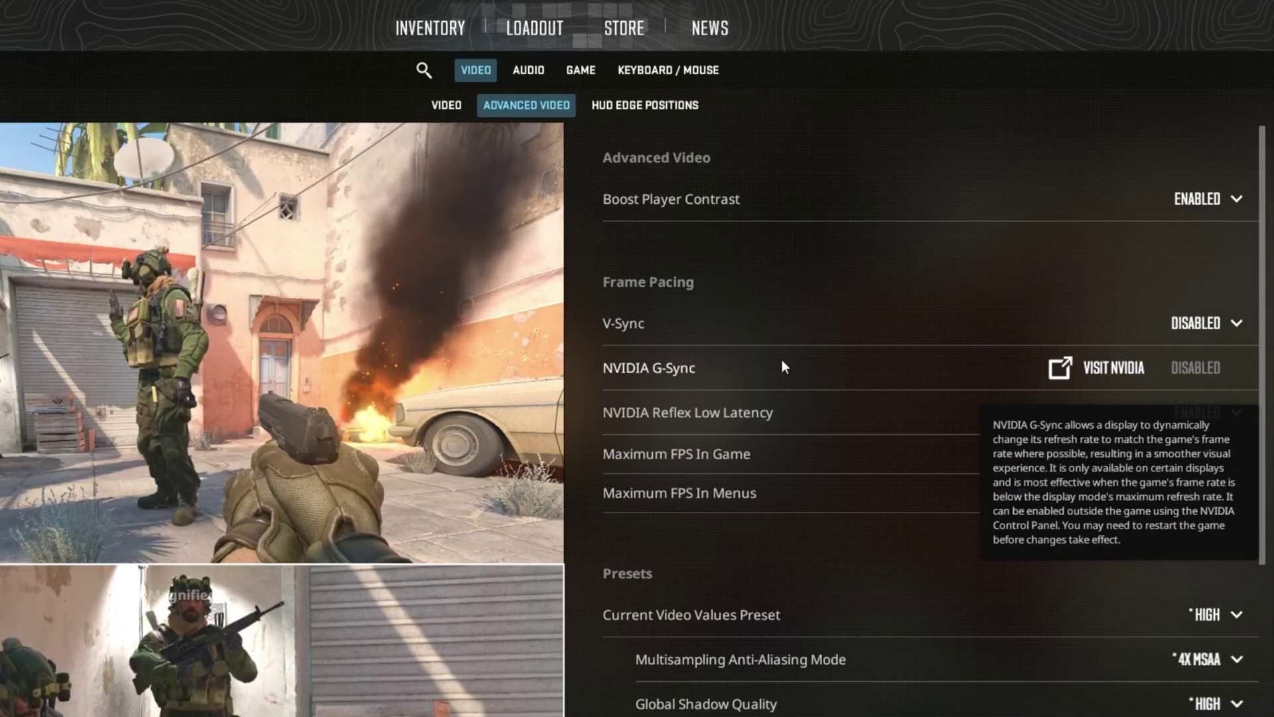
mouse_move(672, 421)
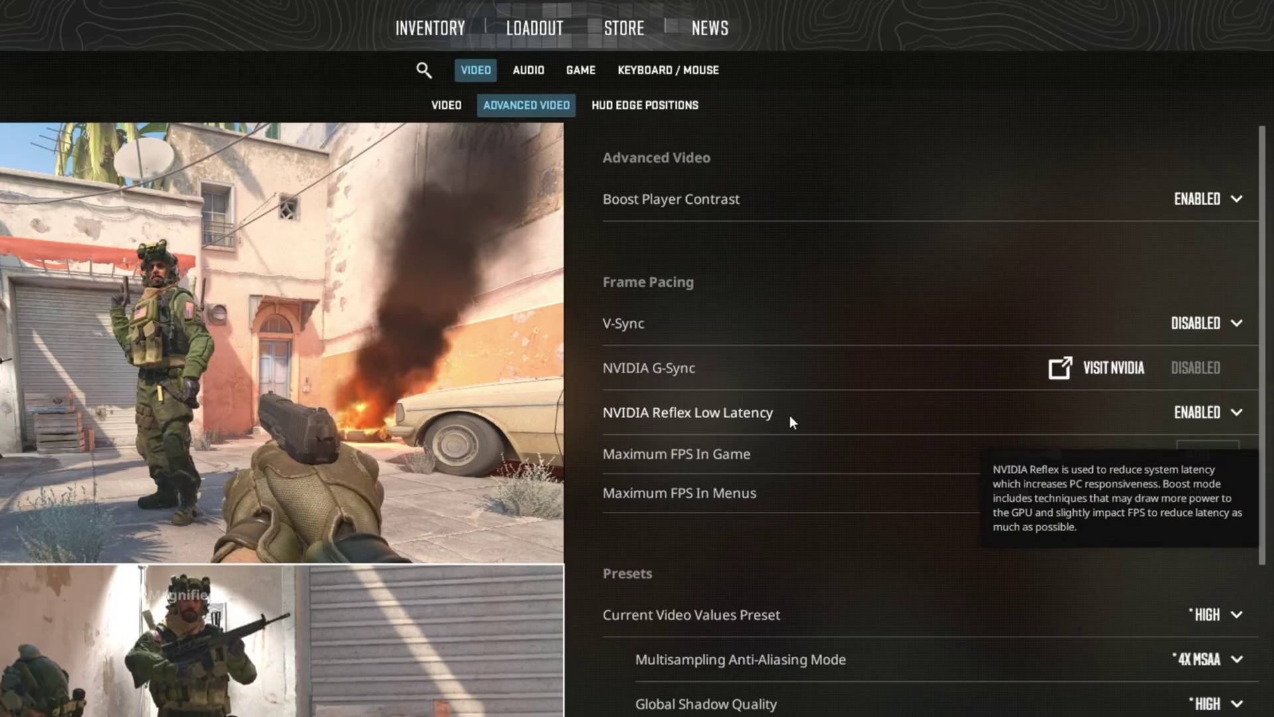
click(1189, 413)
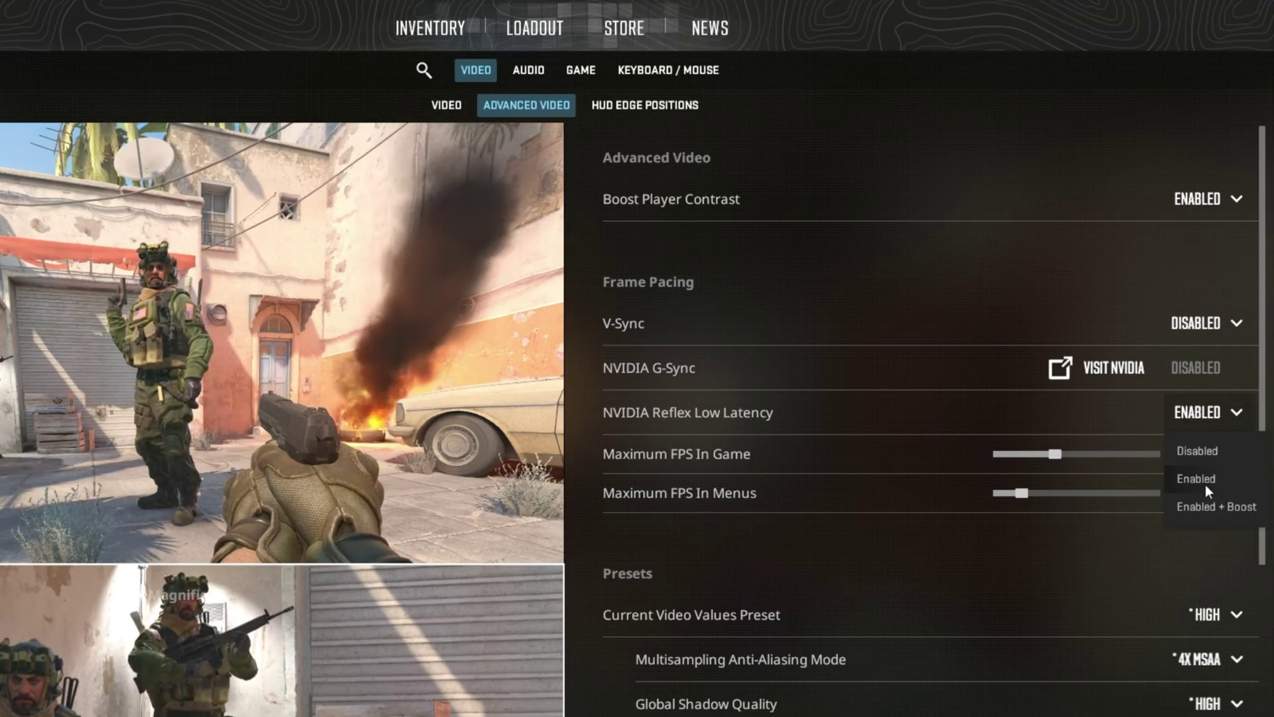
click(1229, 507)
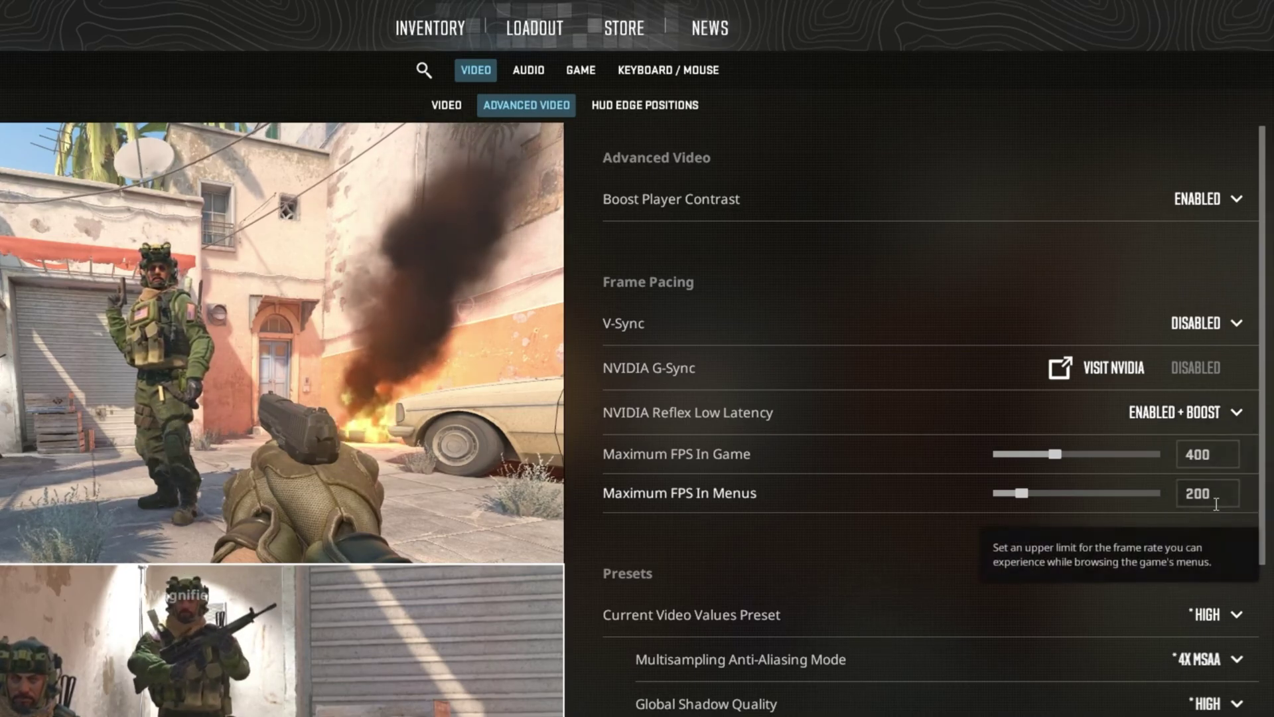
- Set NVIDIA Reflex Low Latency to Disabled and the maximum FPS in game to 0
click(1181, 418)
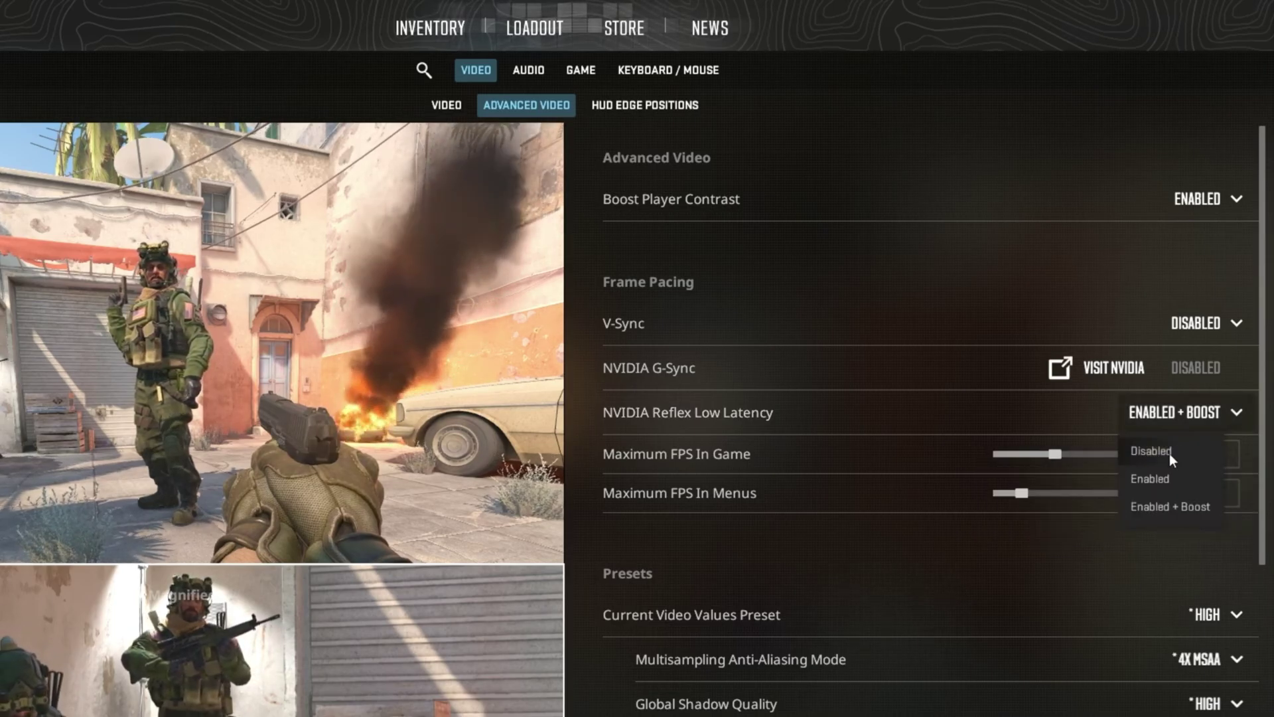
click(1169, 451)
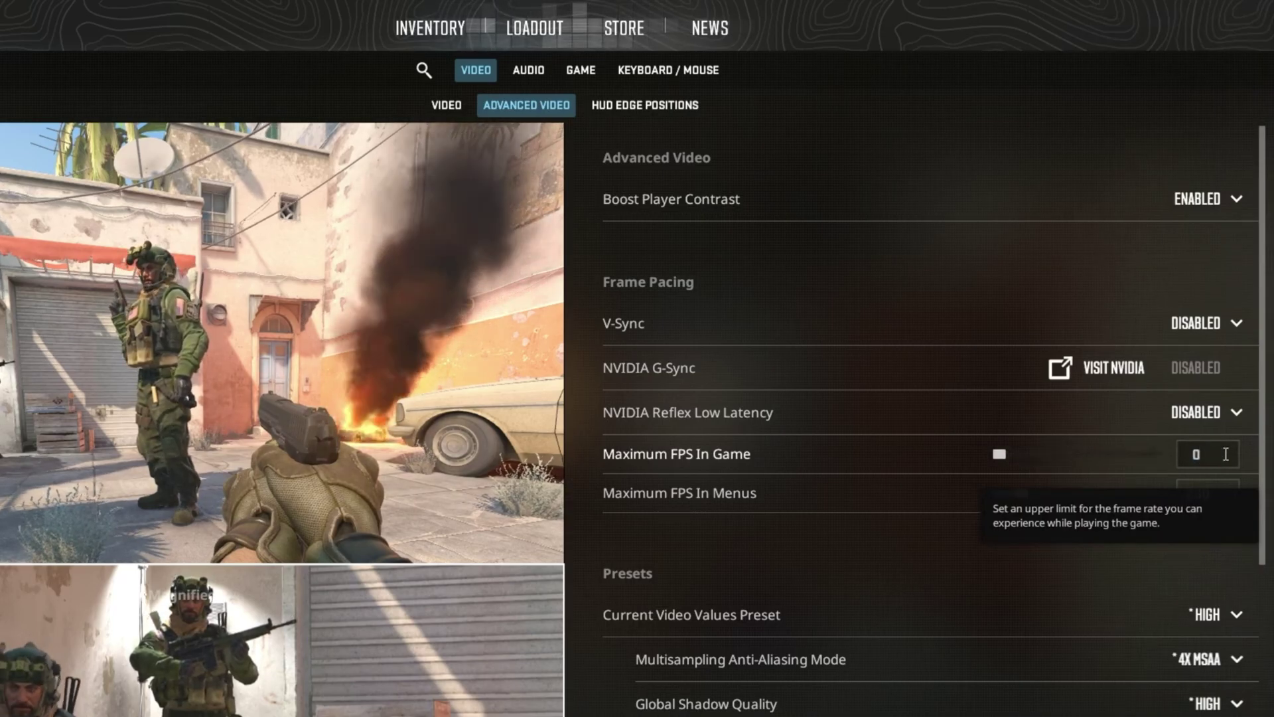
click(1225, 454)
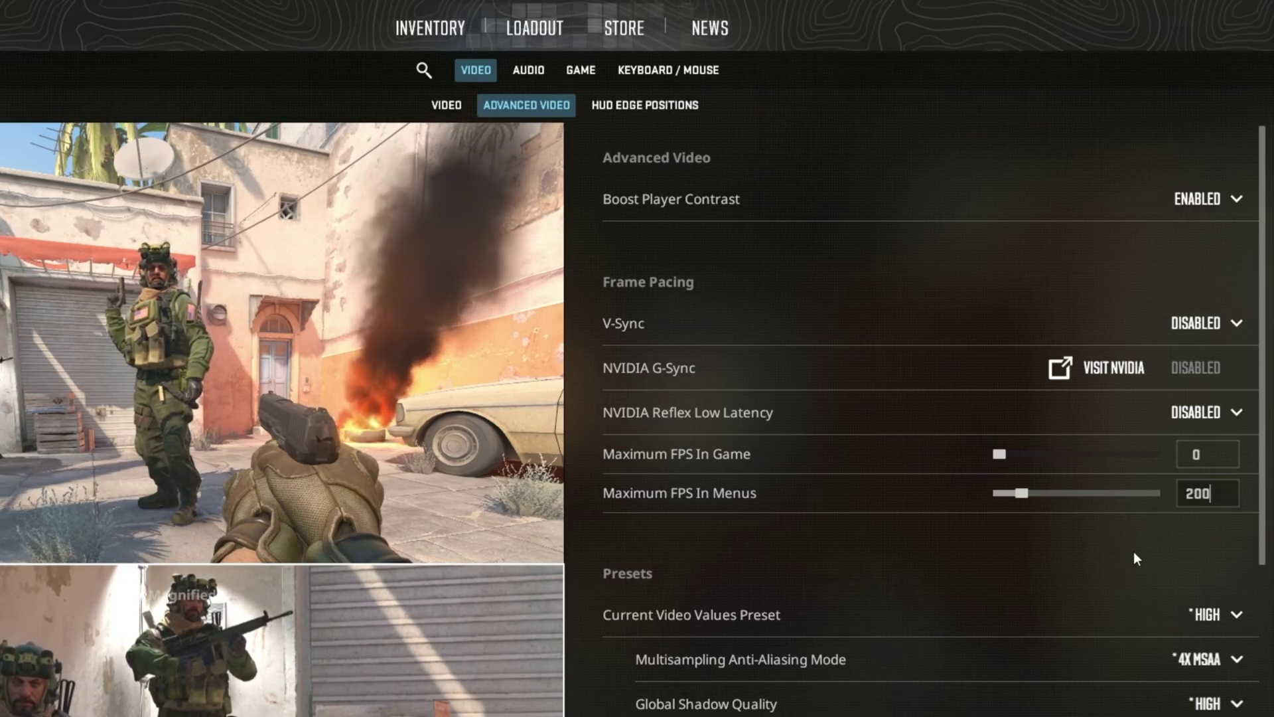
- Set both Global Shadow Quality and Model / Texture Detail to Low in the video presets
scroll(953, 569, down, 2)
mouse_move(1011, 513)
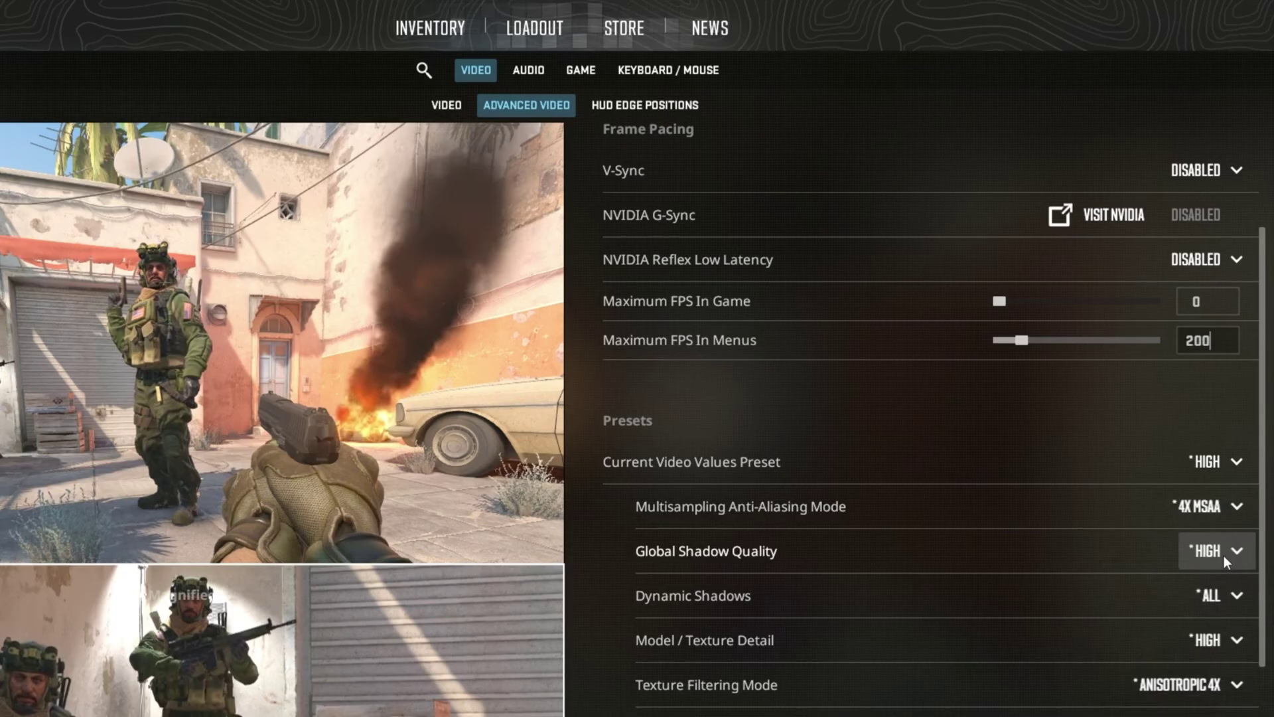
click(1224, 552)
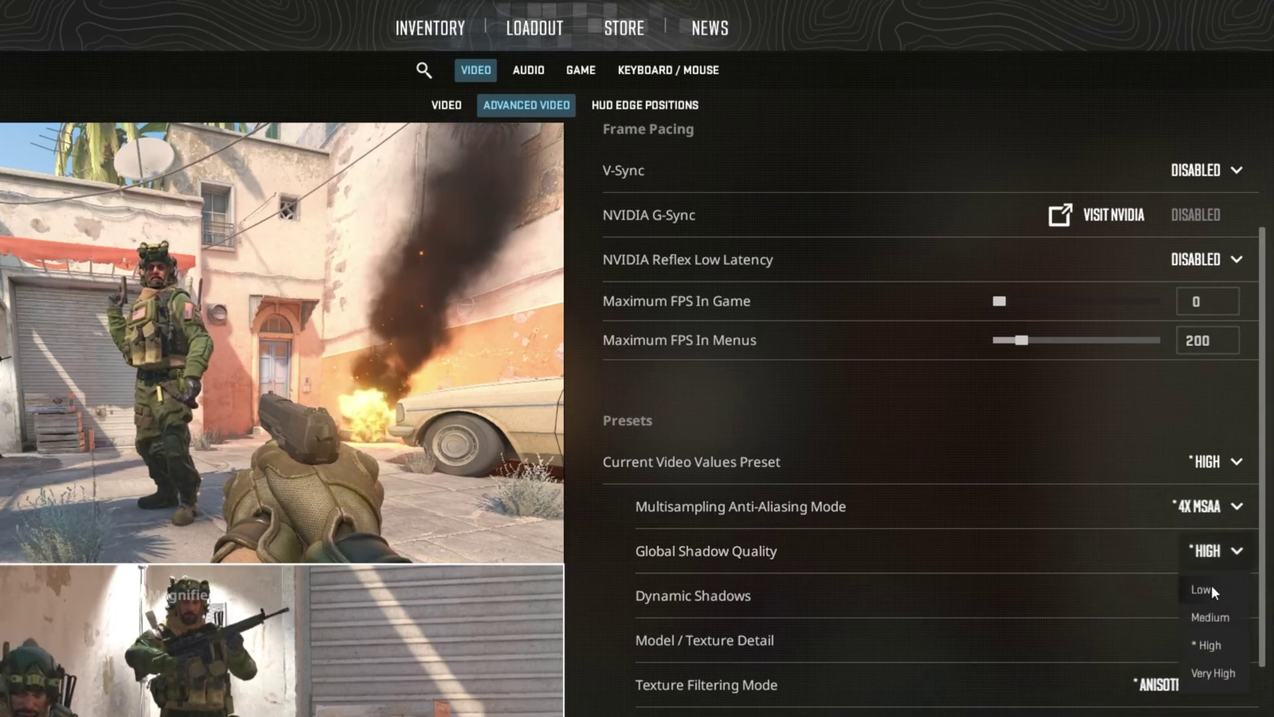
click(1207, 588)
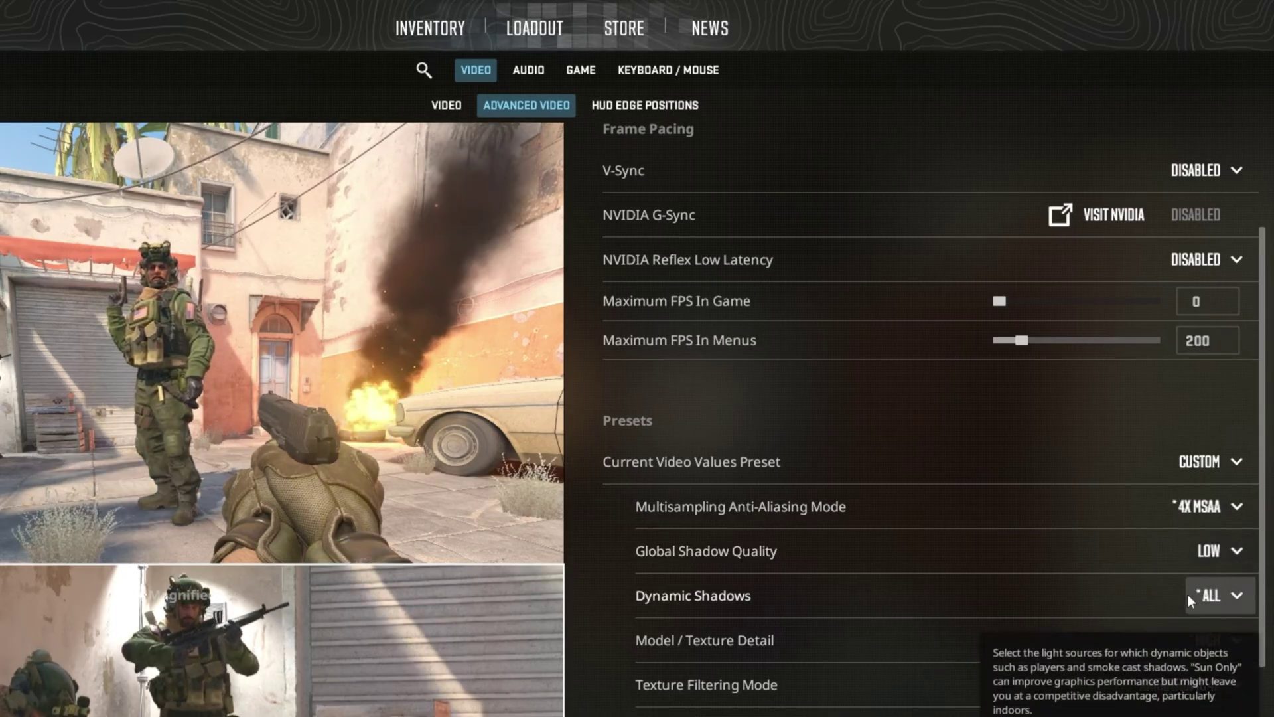
click(1229, 564)
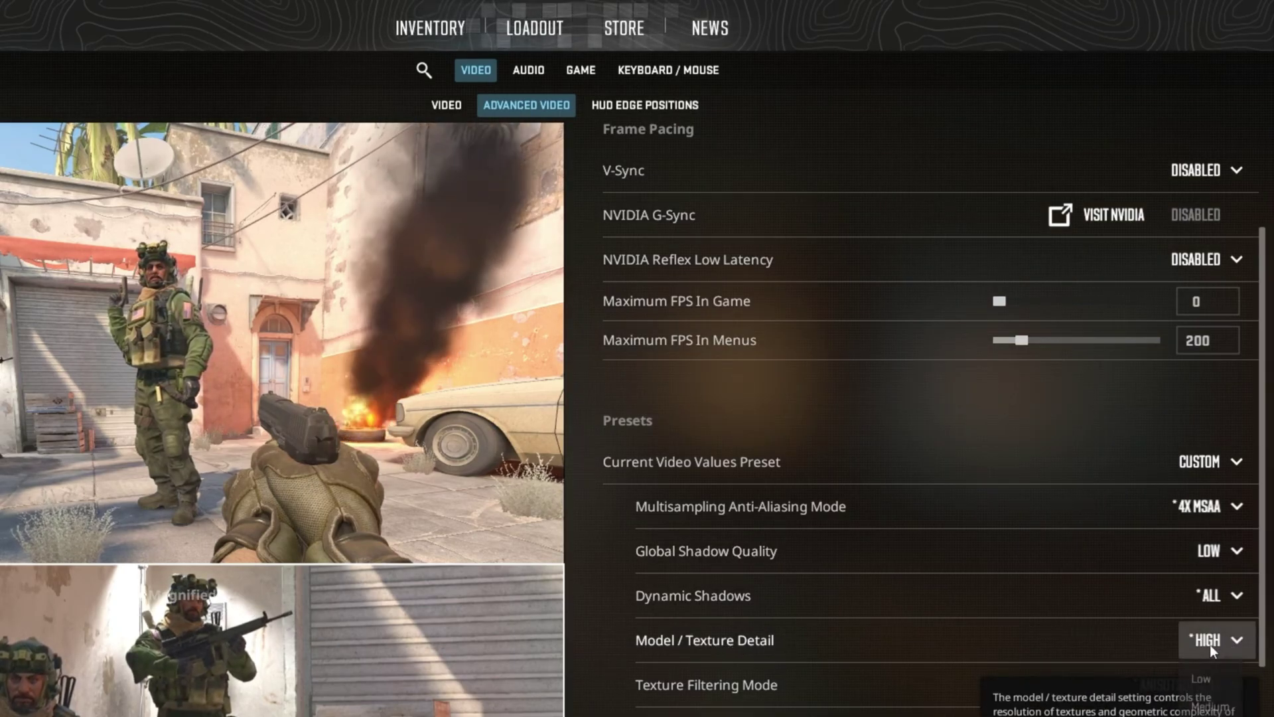
click(1210, 679)
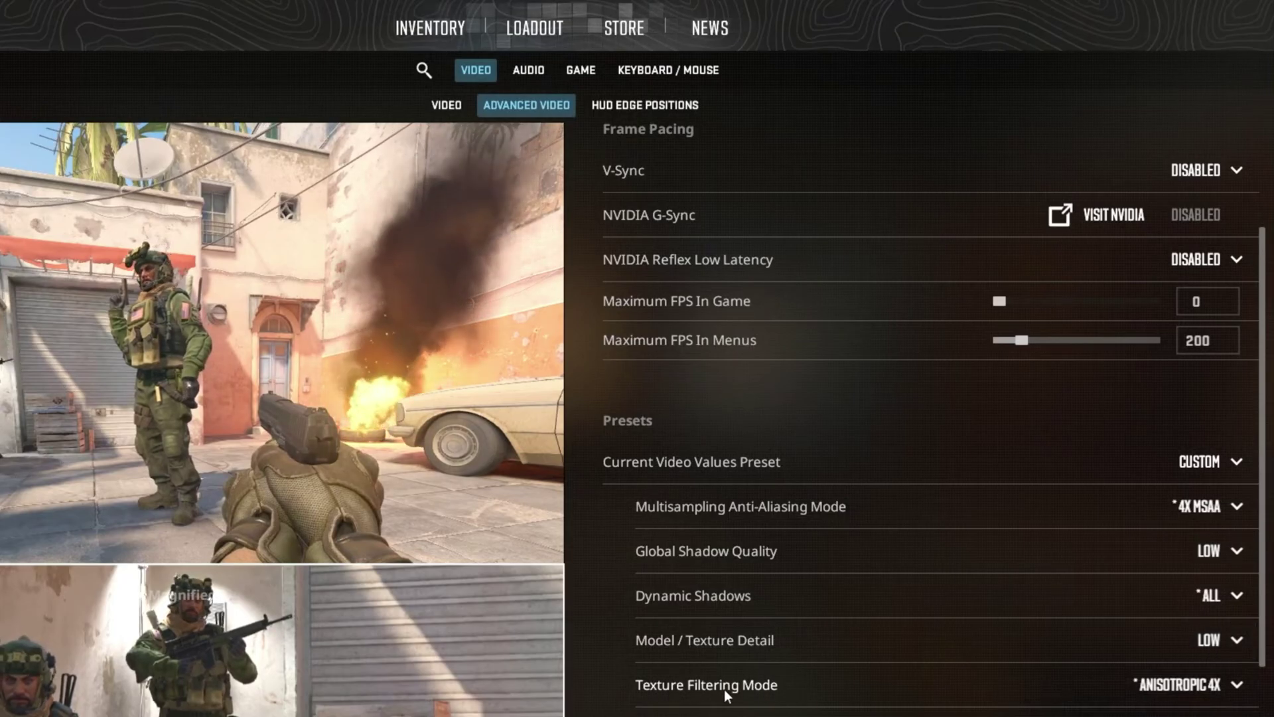
- Look through the available Texture Filtering Mode options in the video presets
click(1192, 692)
click(1192, 691)
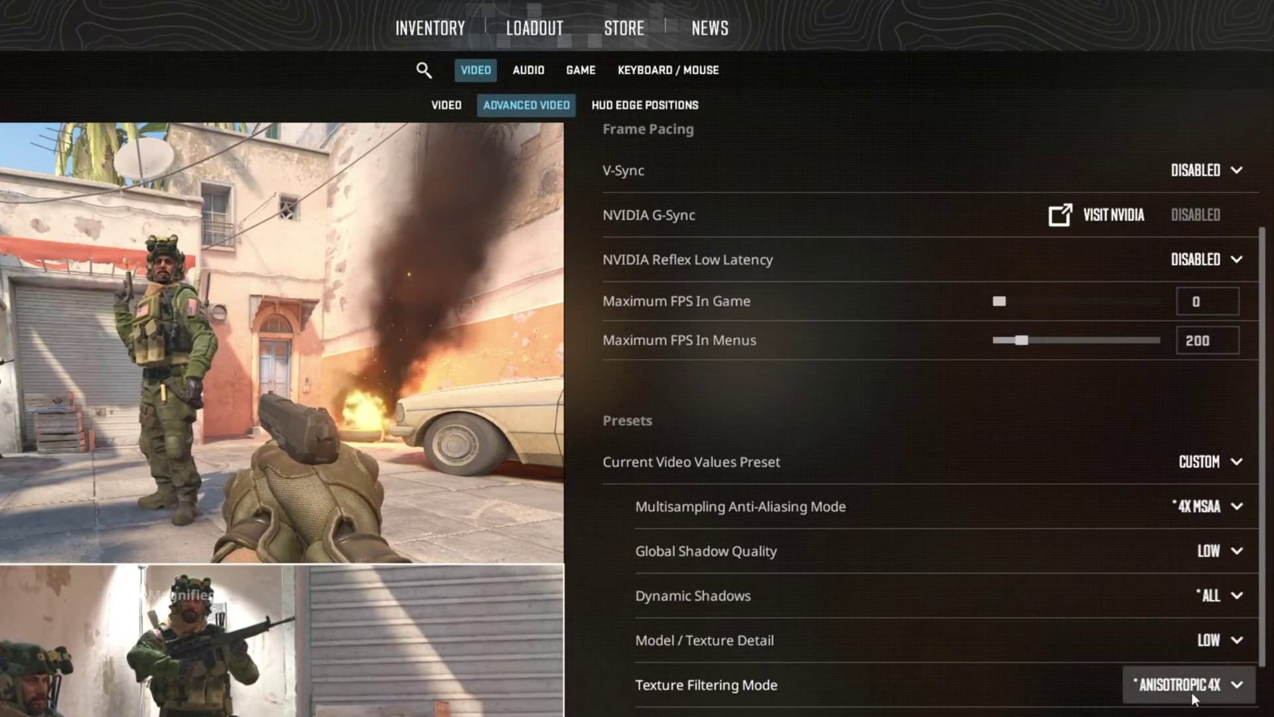
click(1192, 691)
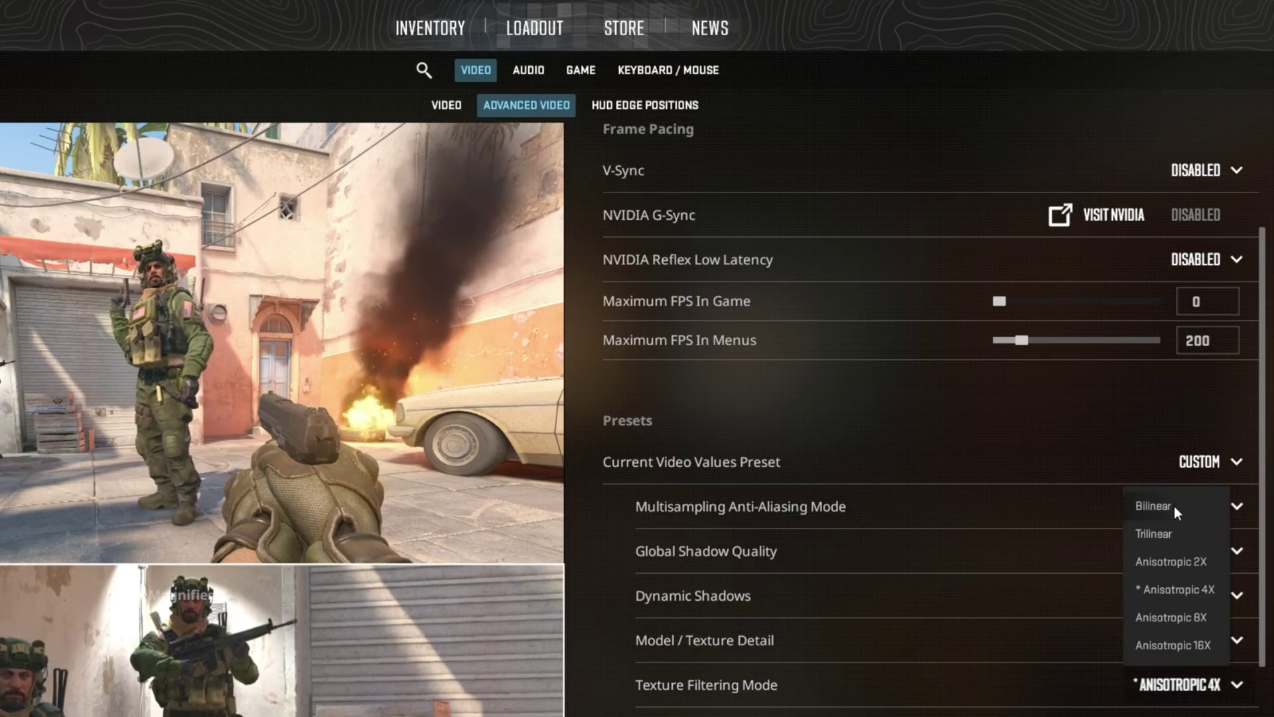
click(1205, 683)
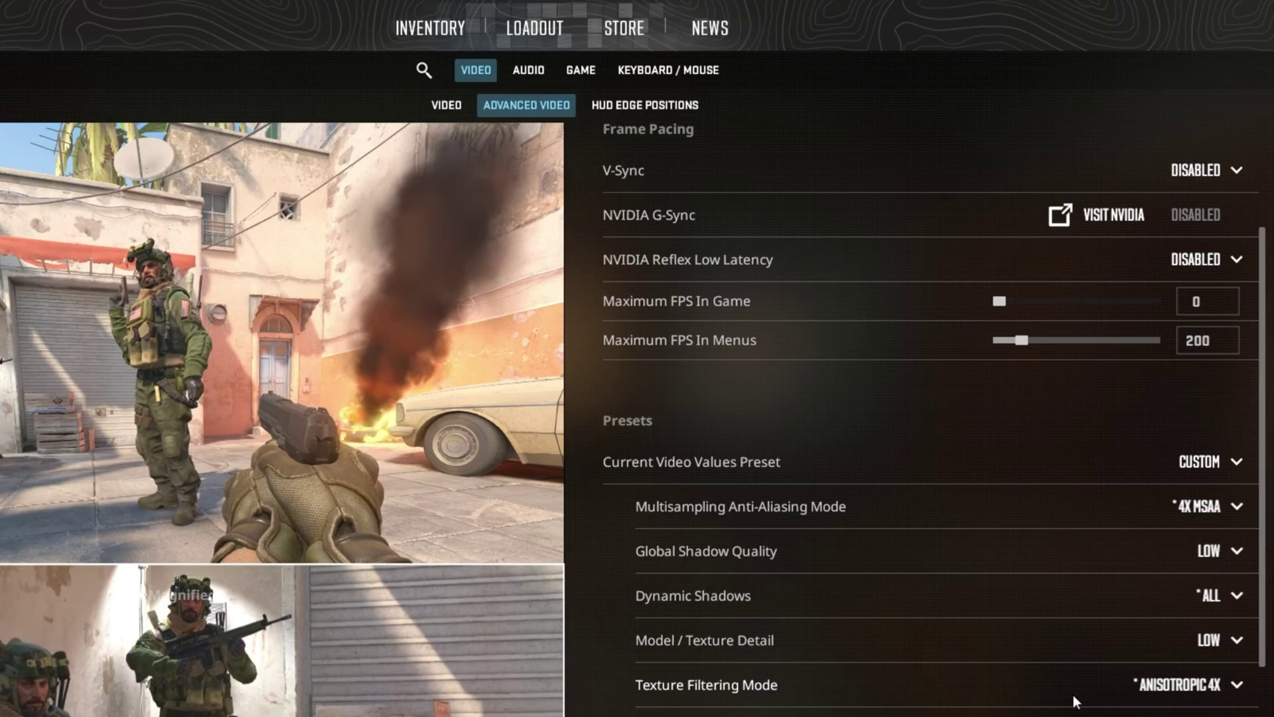
click(1192, 691)
click(1192, 691)
click(1192, 691)
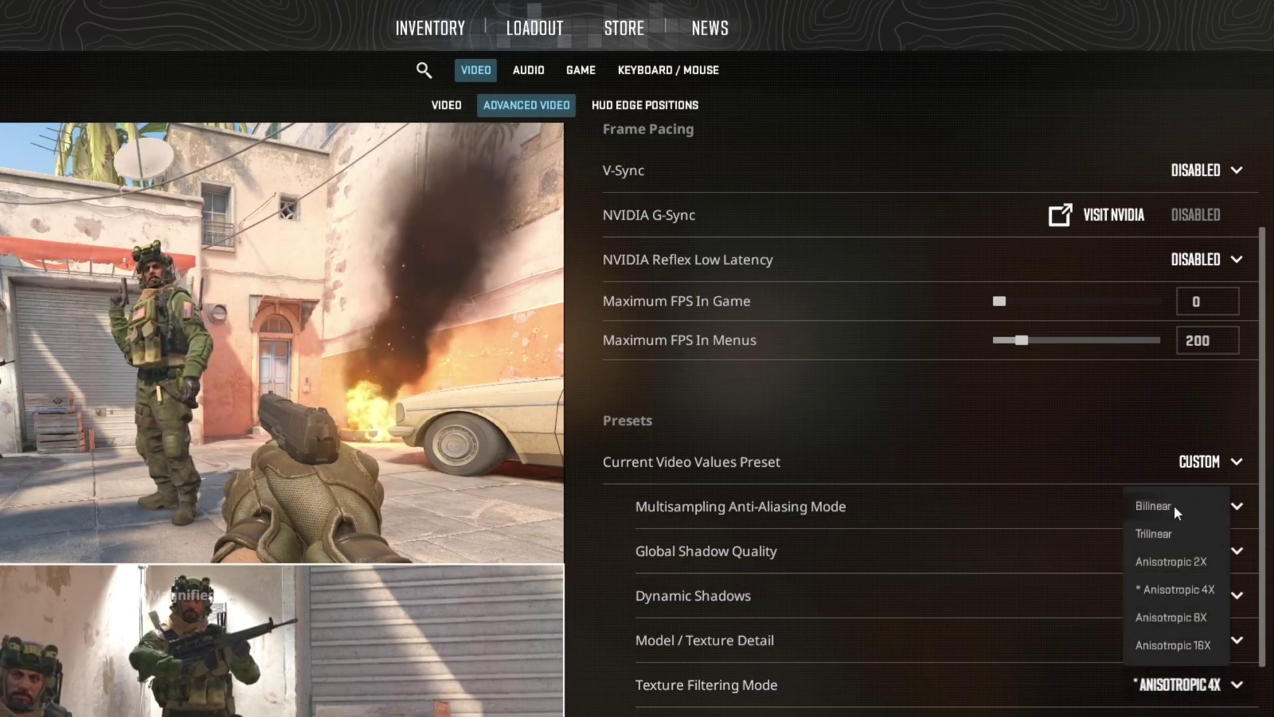
- Set both Shader Detail and Particle Detail to Low in the video presets
scroll(721, 678, down, 1)
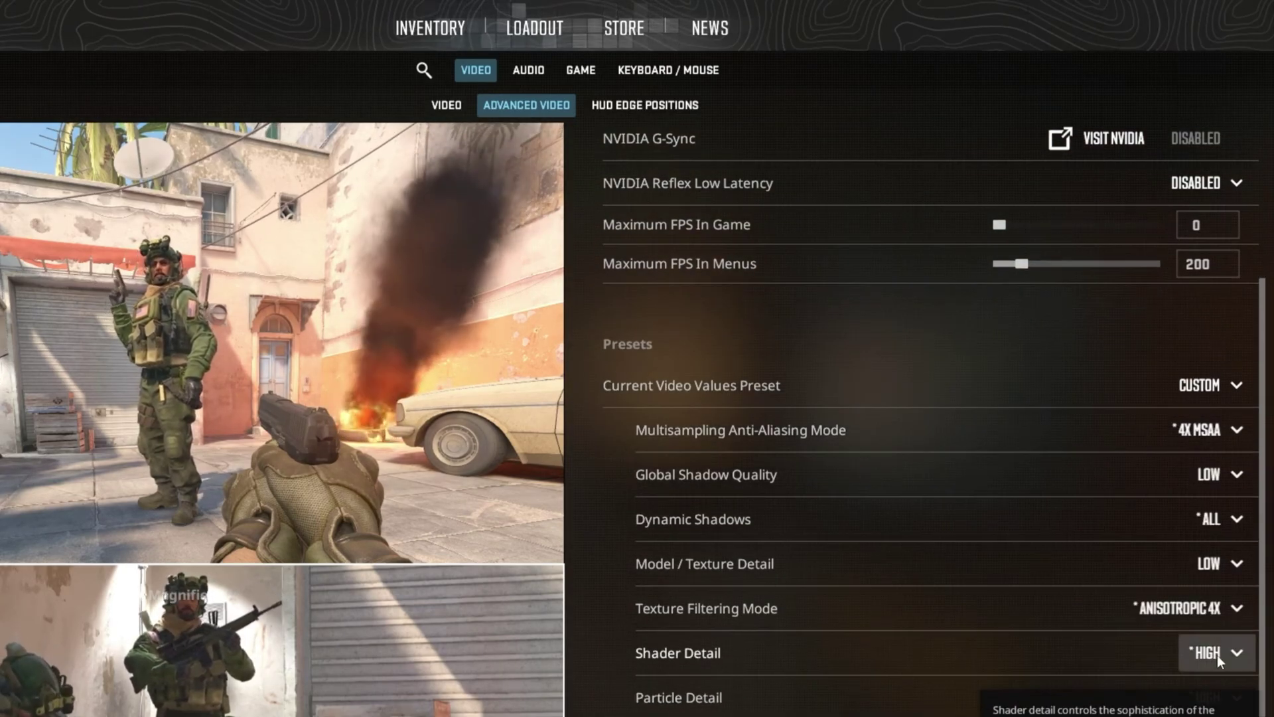
click(1217, 655)
click(1198, 695)
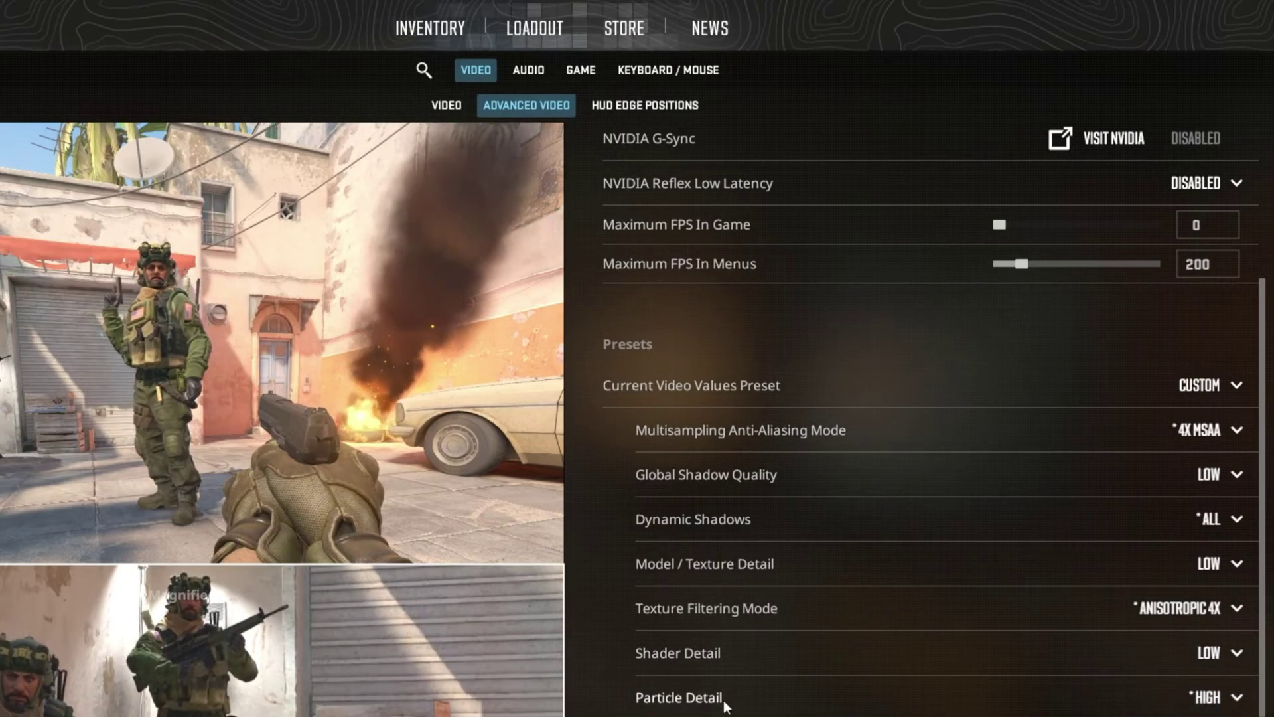
scroll(724, 705, down, 1)
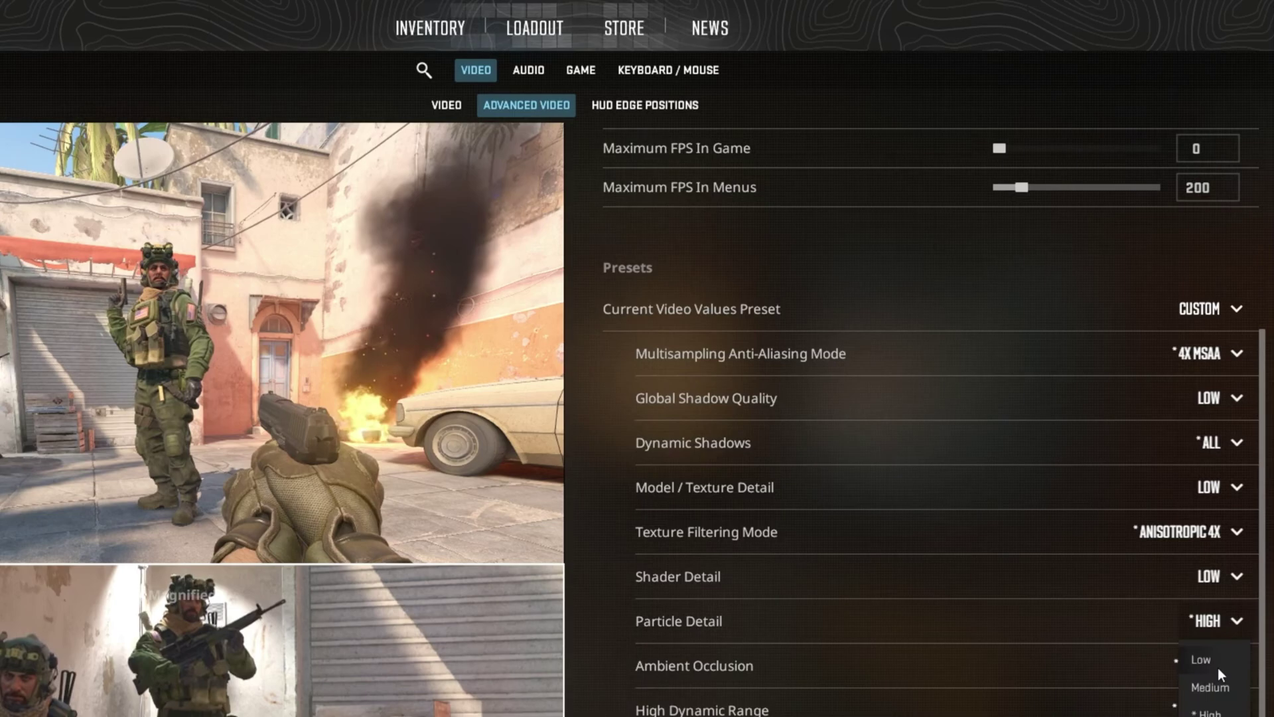
click(1217, 667)
- Set Ambient Occlusion to Disabled and High Dynamic Range to Performance
click(1229, 667)
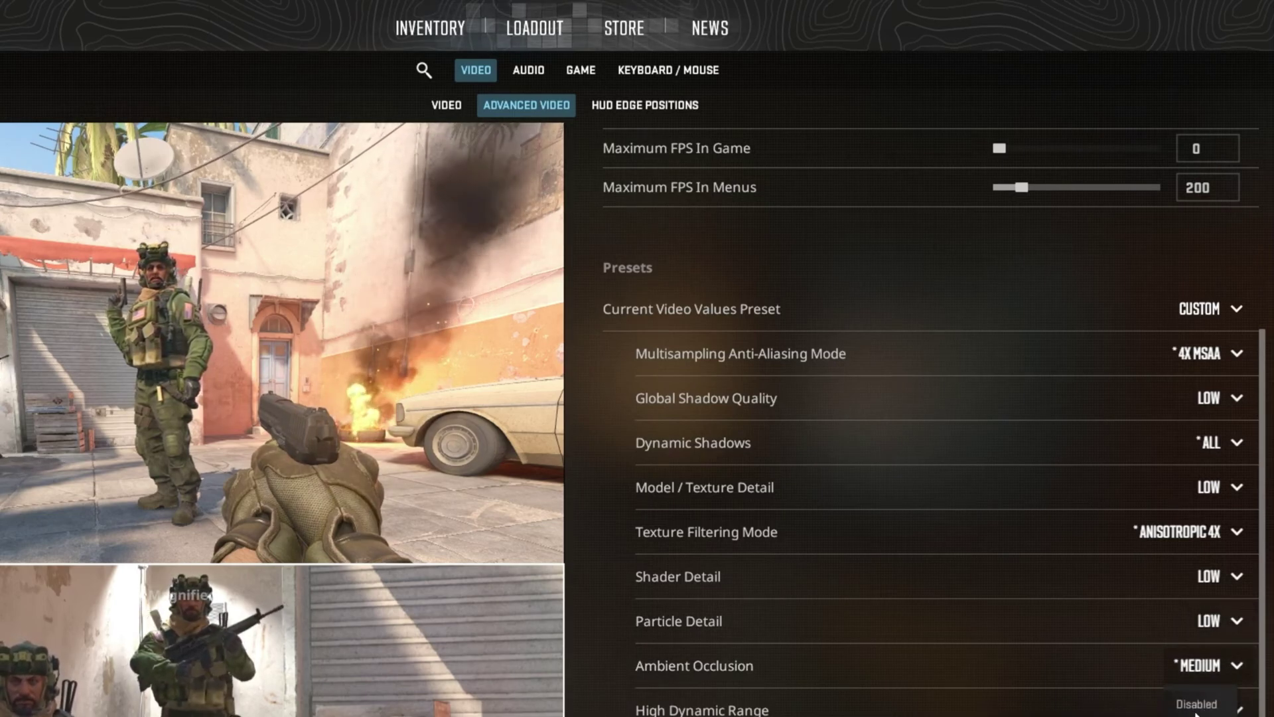
click(1194, 708)
scroll(703, 702, down, 1)
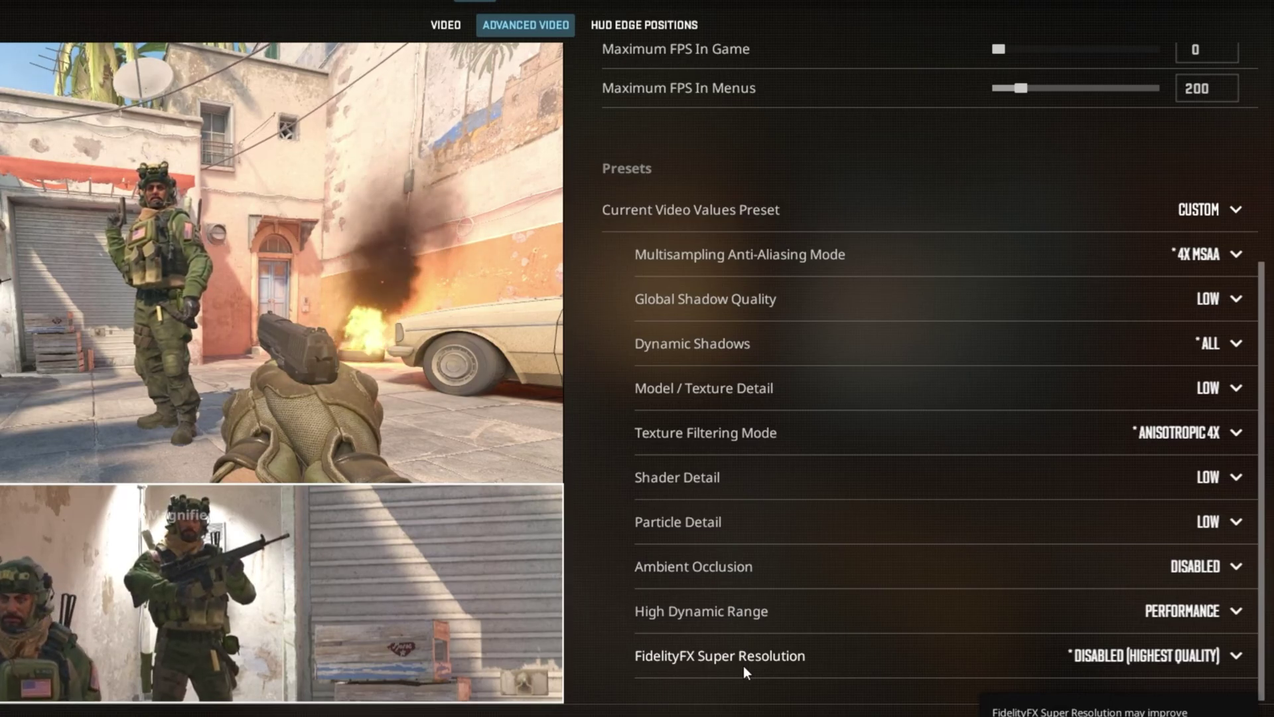
- Look through the quality levels offered for FidelityFX Super Resolution and close the list
click(1085, 667)
click(1098, 658)
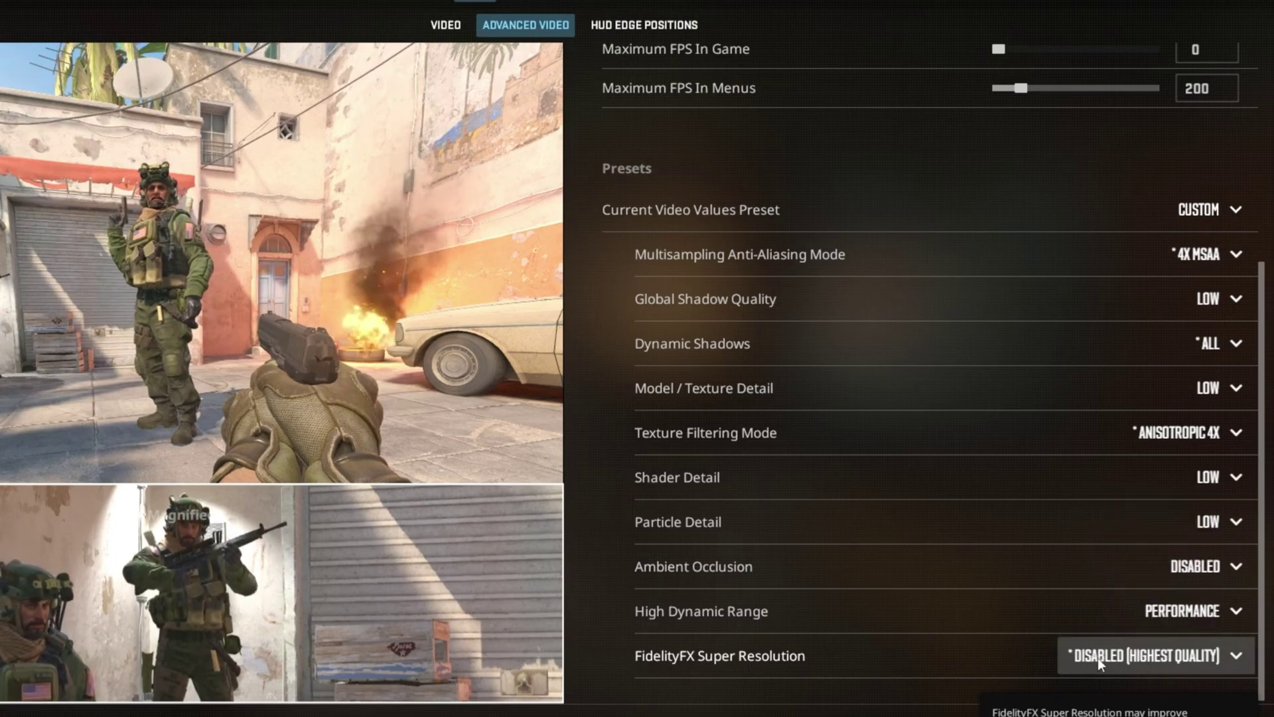
click(1098, 658)
click(1098, 659)
click(1098, 658)
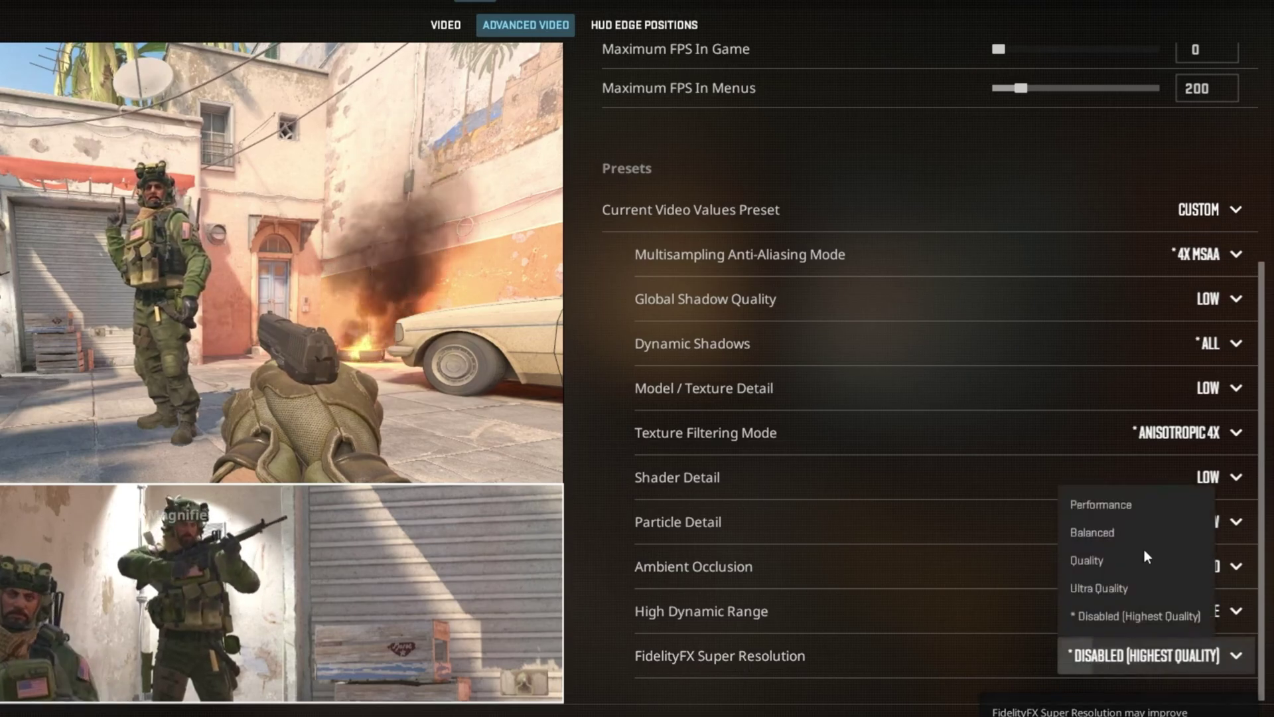
key(Escape)
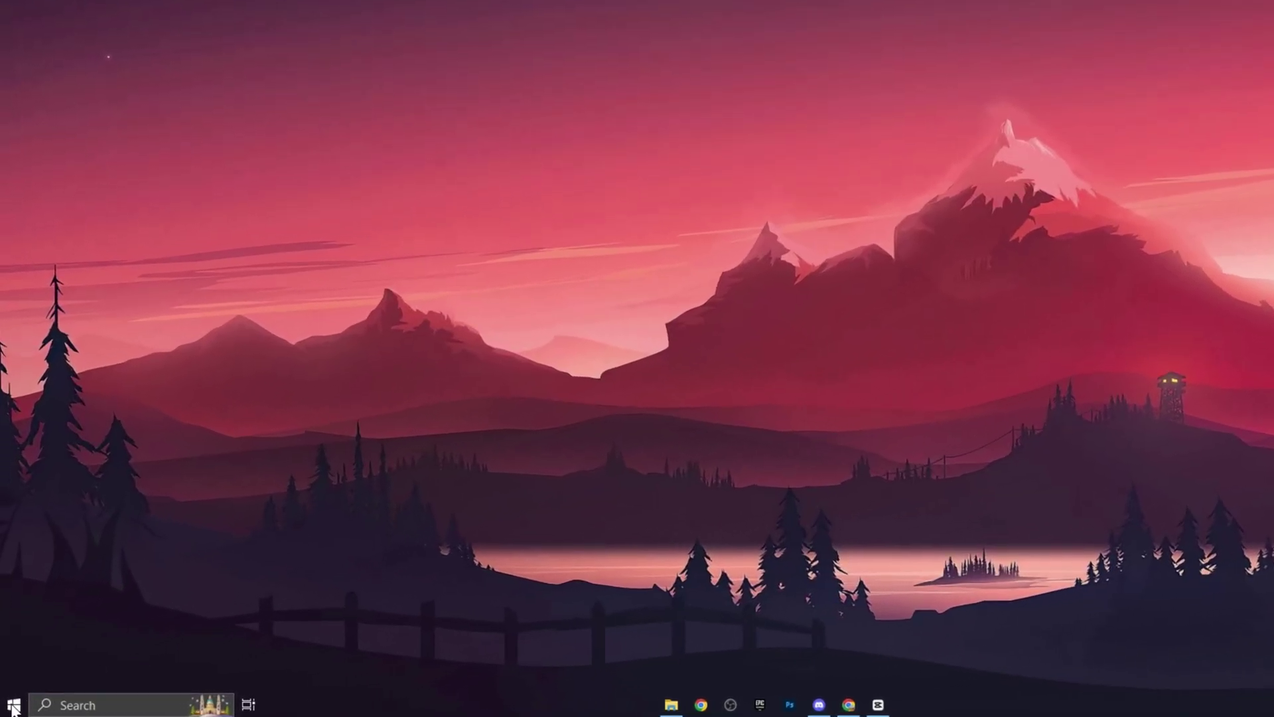
- Open Windows Device Manager and expand the System devices category
right_click(11, 707)
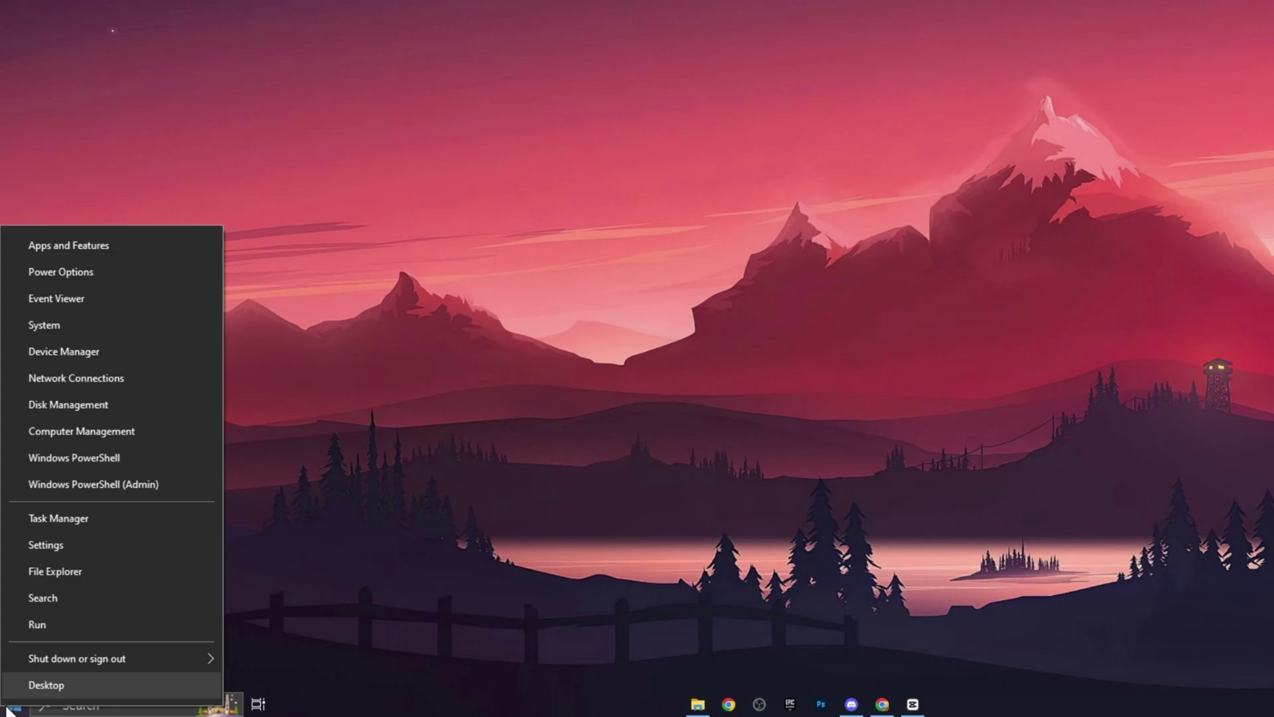
click(63, 362)
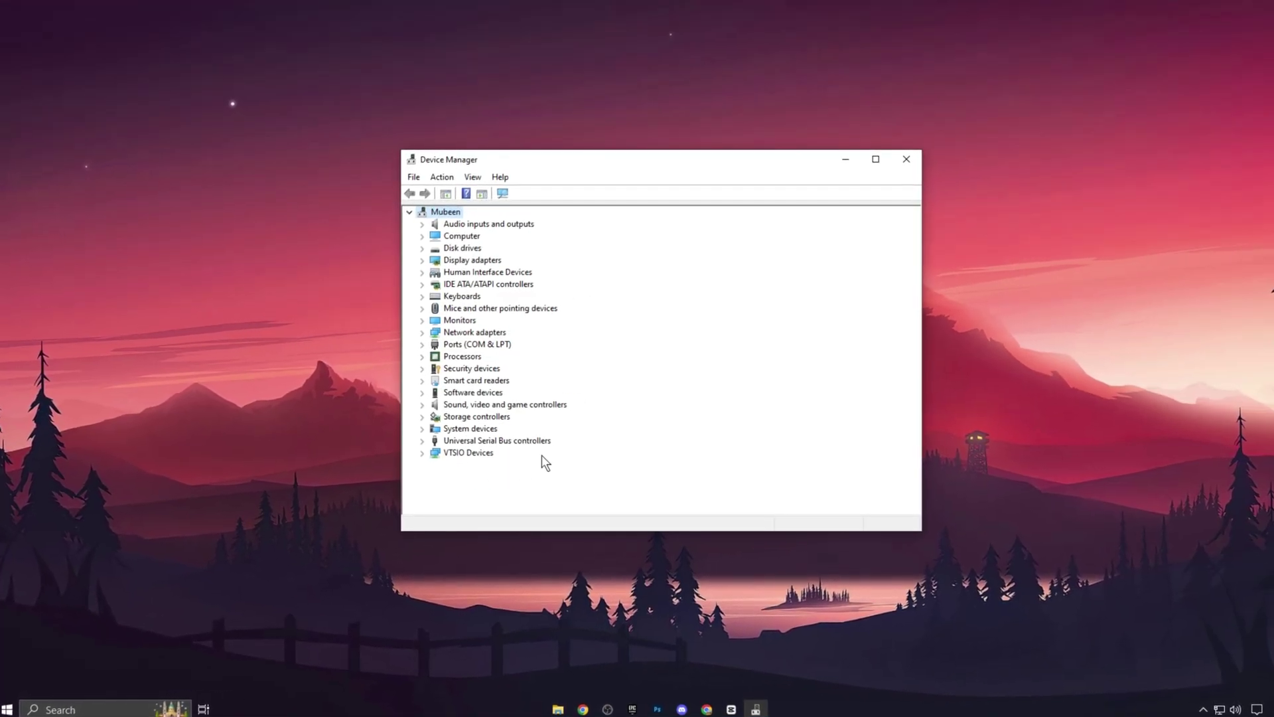
click(470, 429)
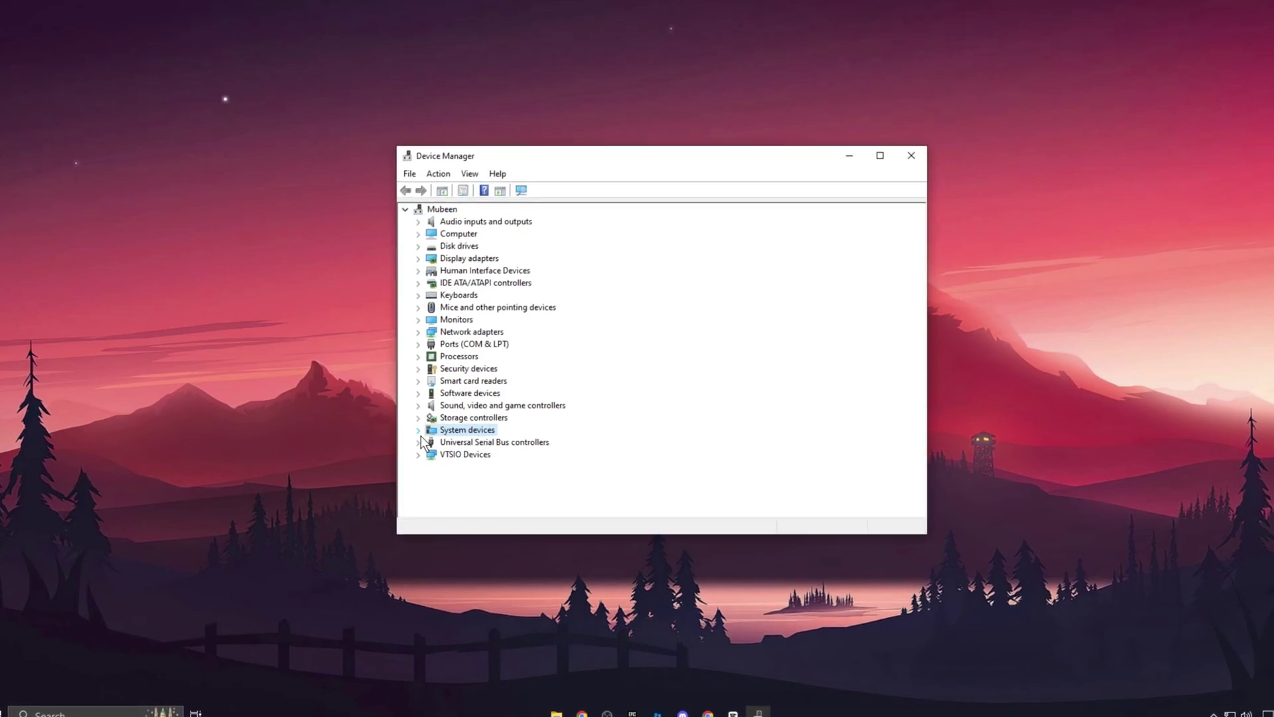
click(418, 431)
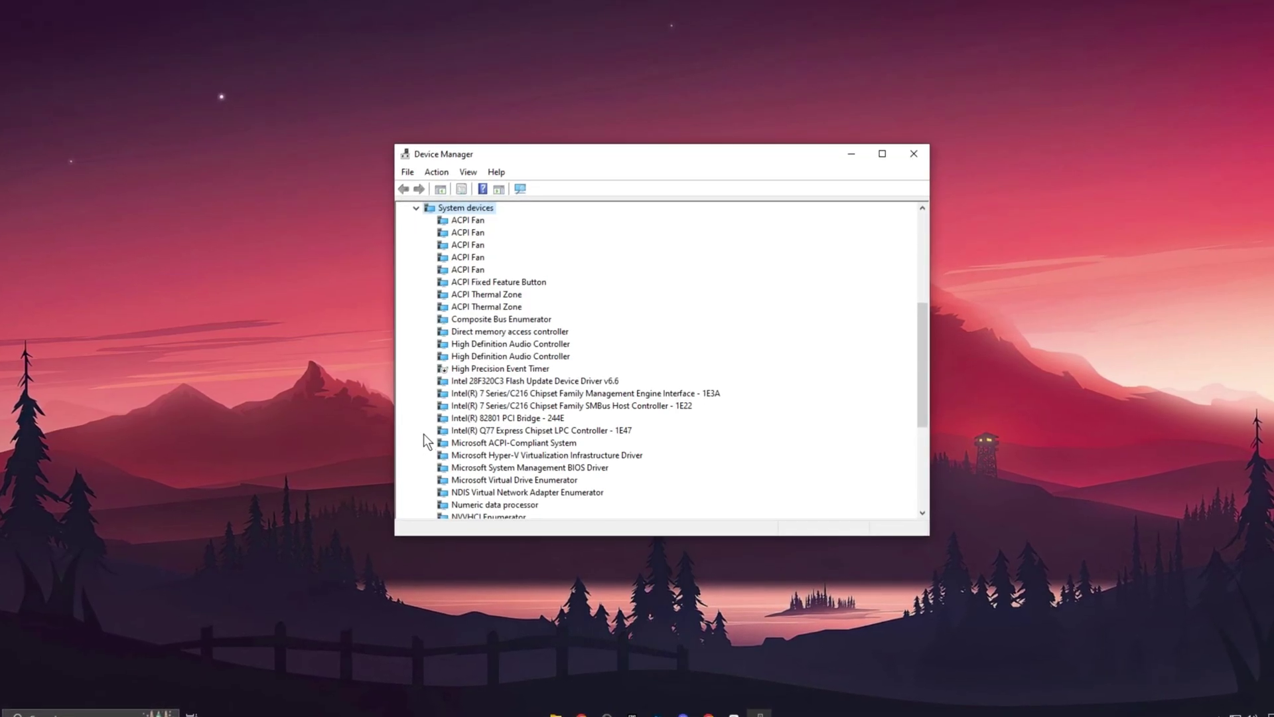
- Select the High Precision Event Timer under System devices and view its available device actions
click(482, 371)
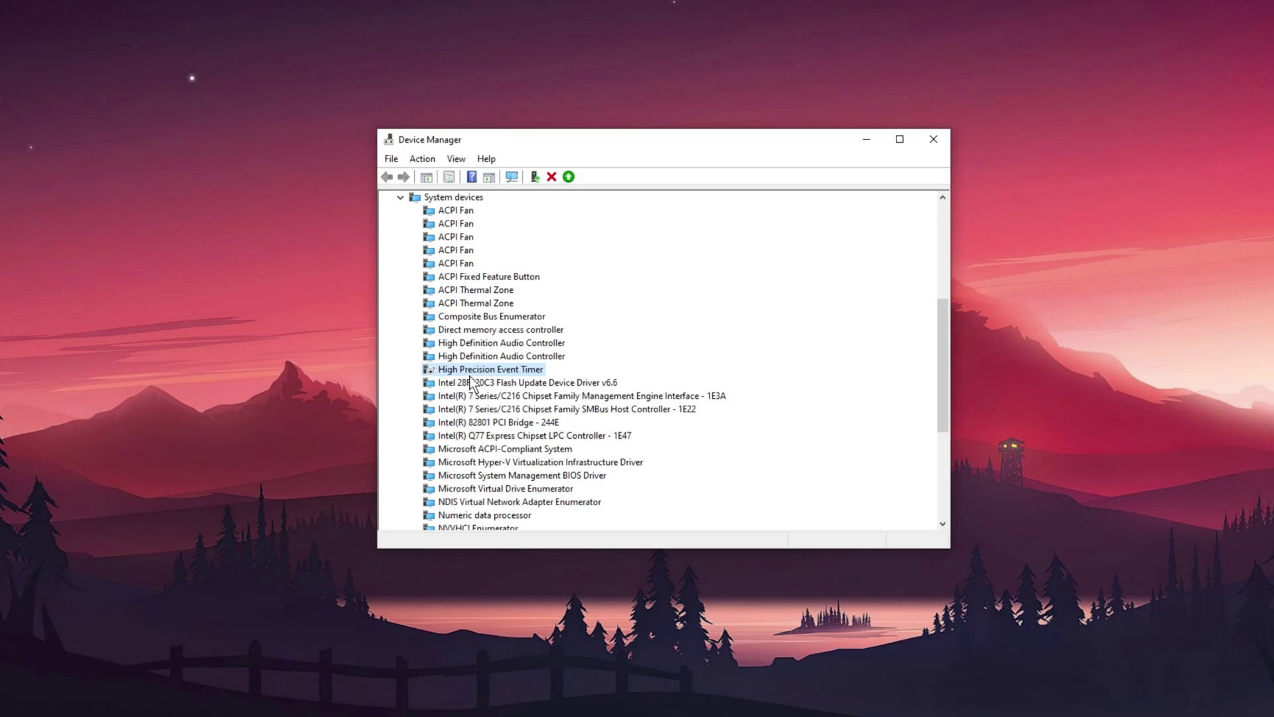
right_click(468, 375)
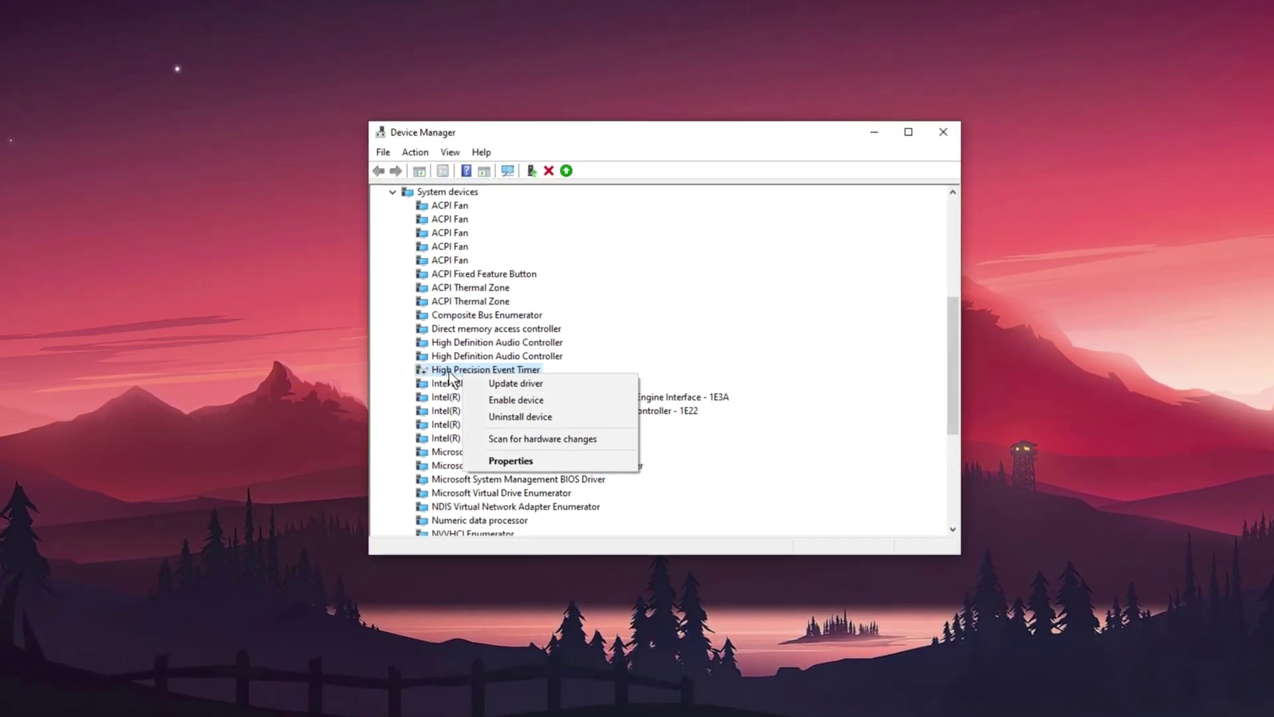
click(449, 371)
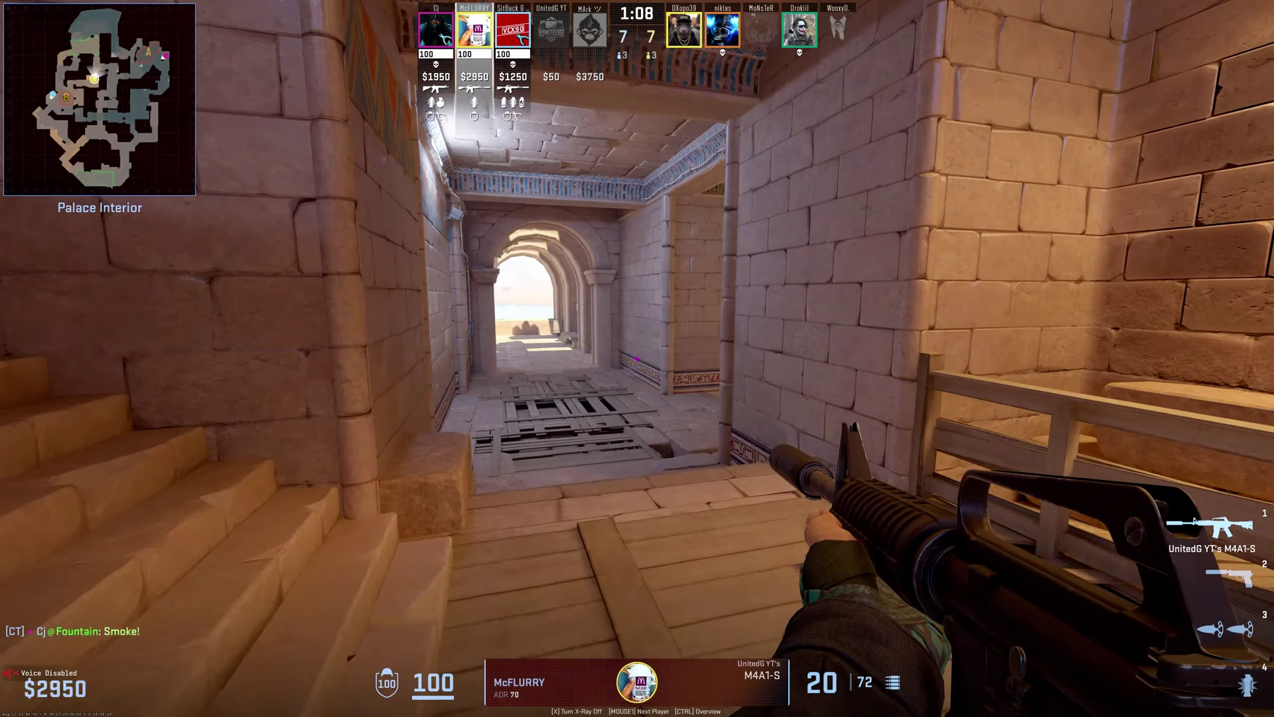
key(1)
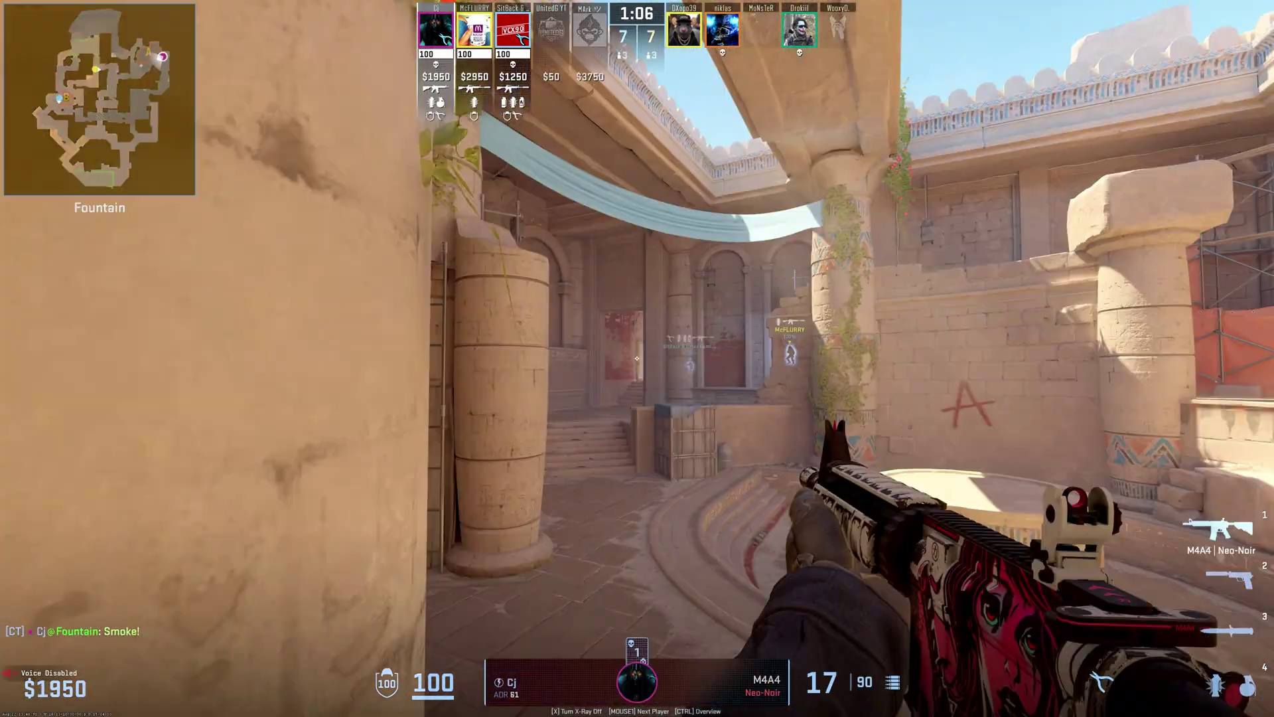
key(3)
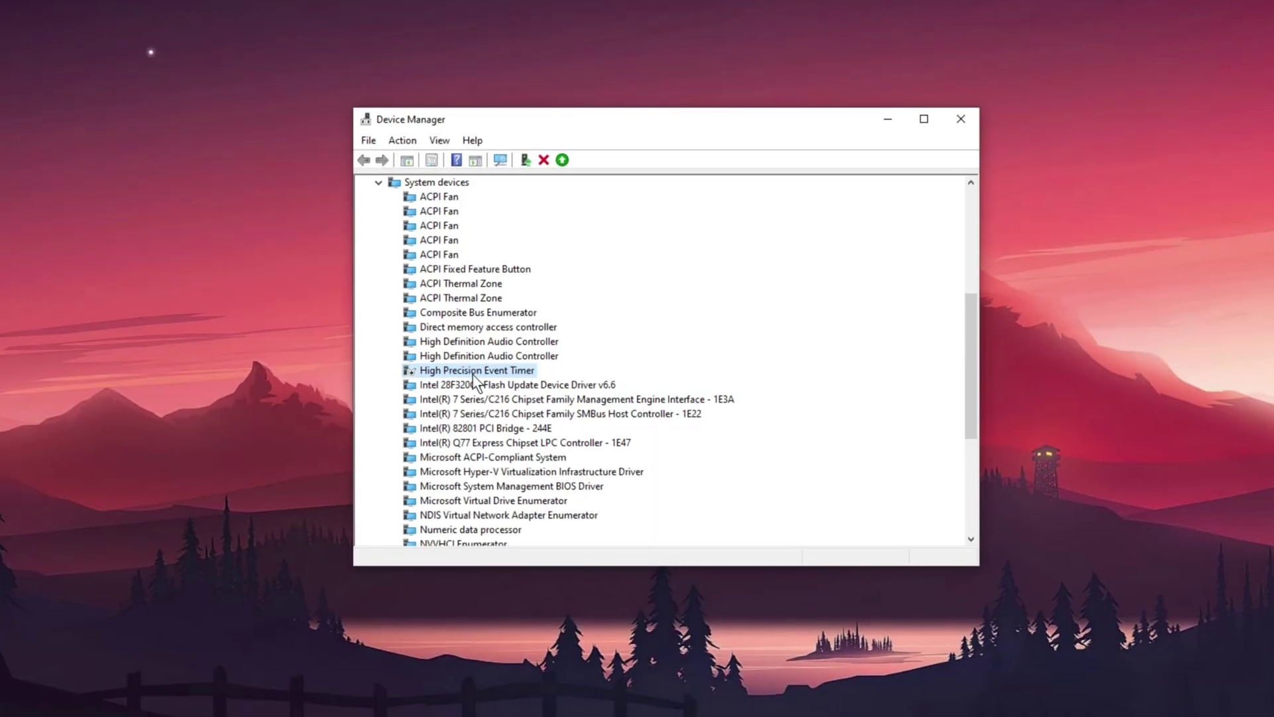
- Recheck the enable or disable option of the High Precision Event Timer
right_click(471, 372)
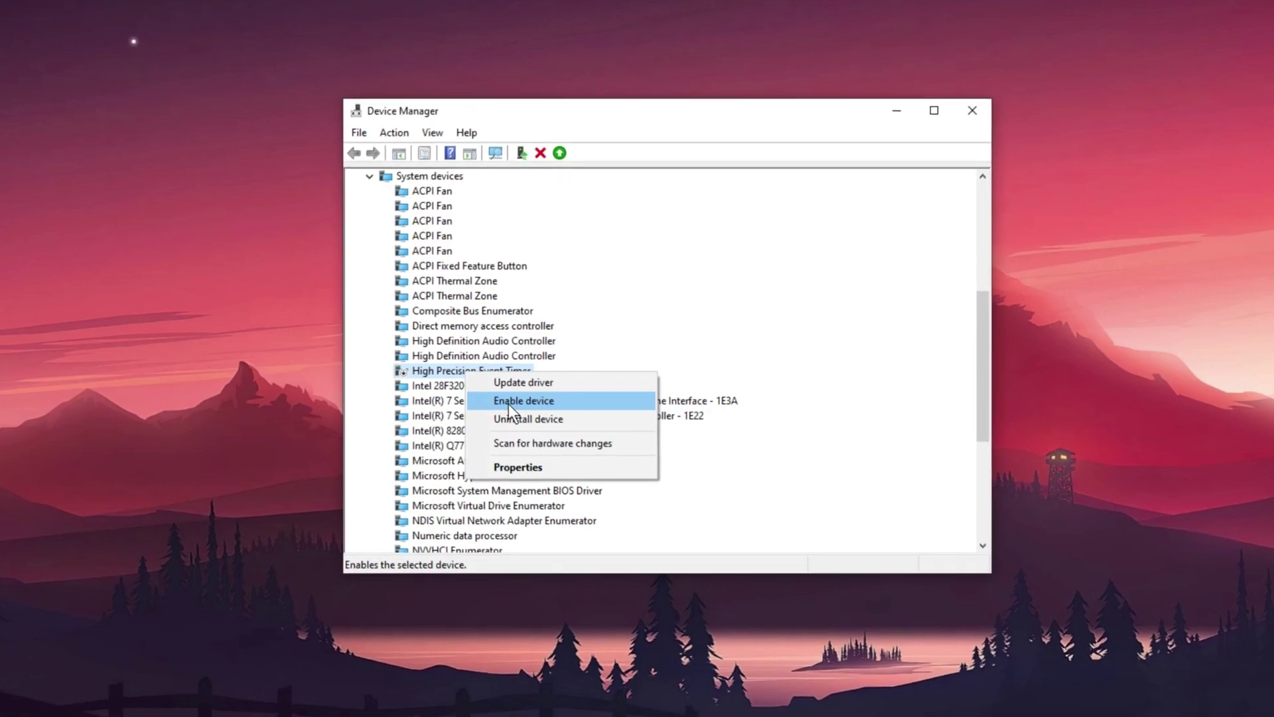
click(452, 383)
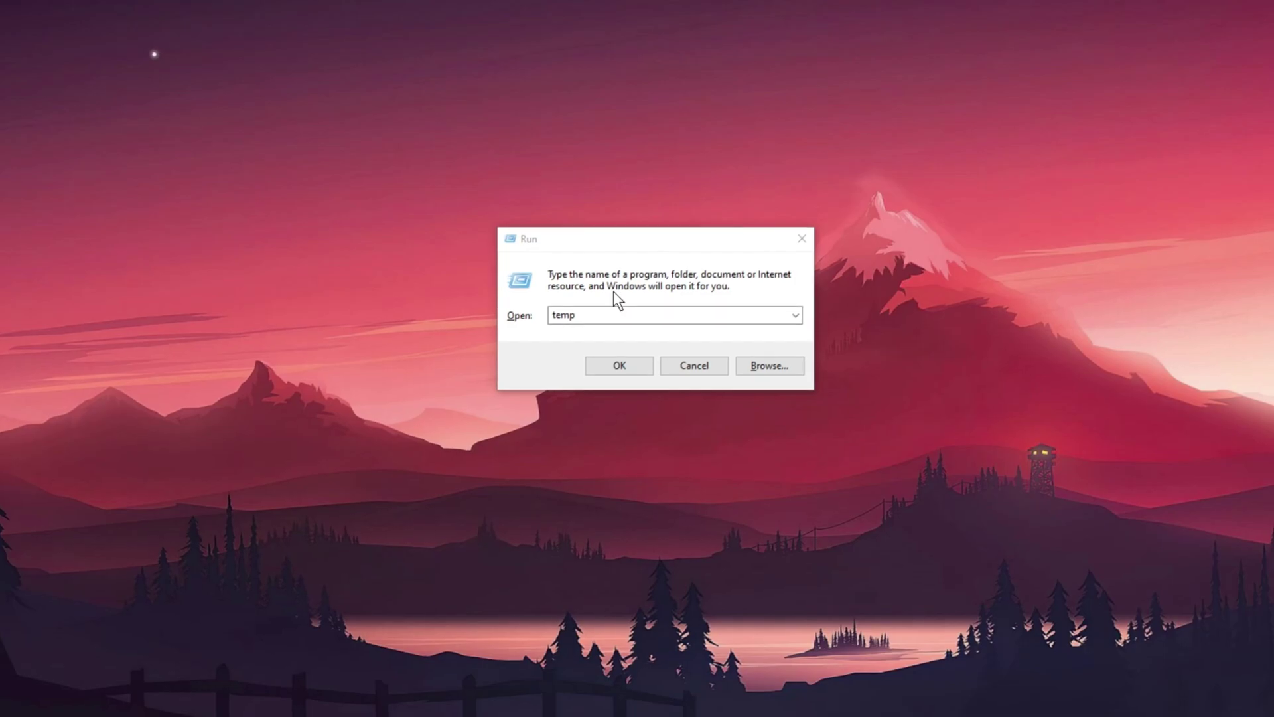
- Open the Windows Temp folder by running temp
click(619, 264)
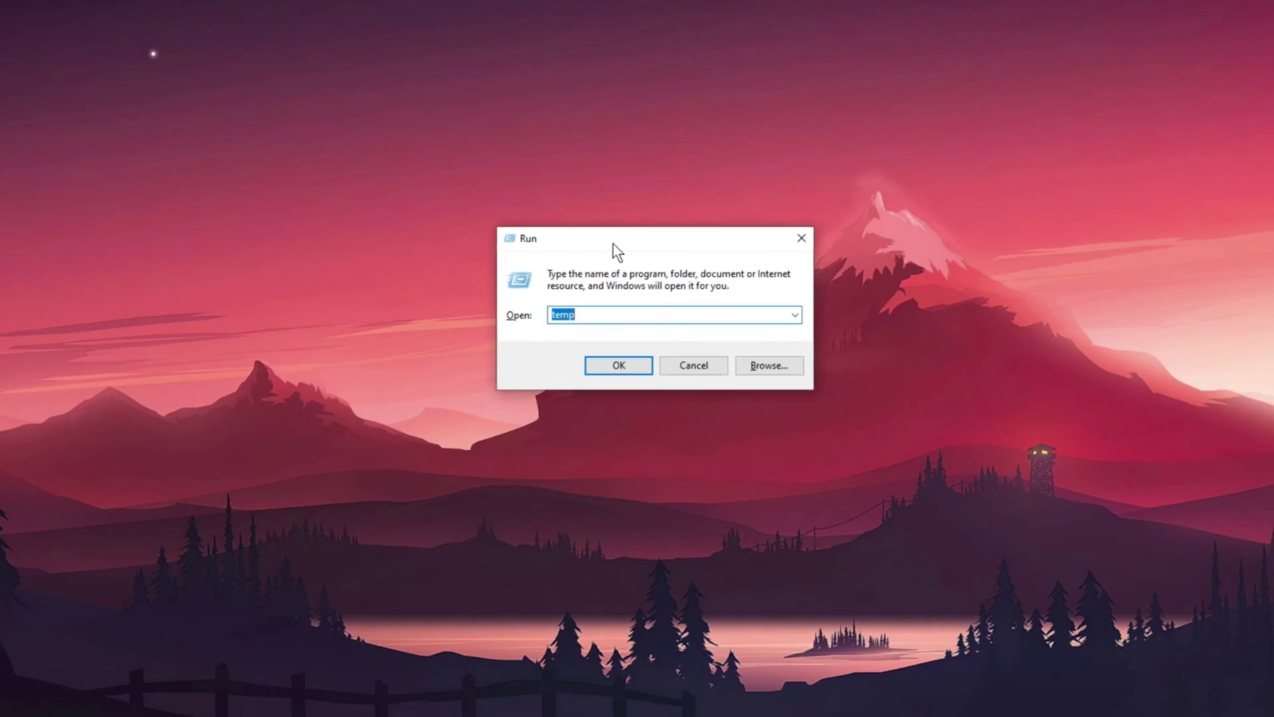
click(591, 316)
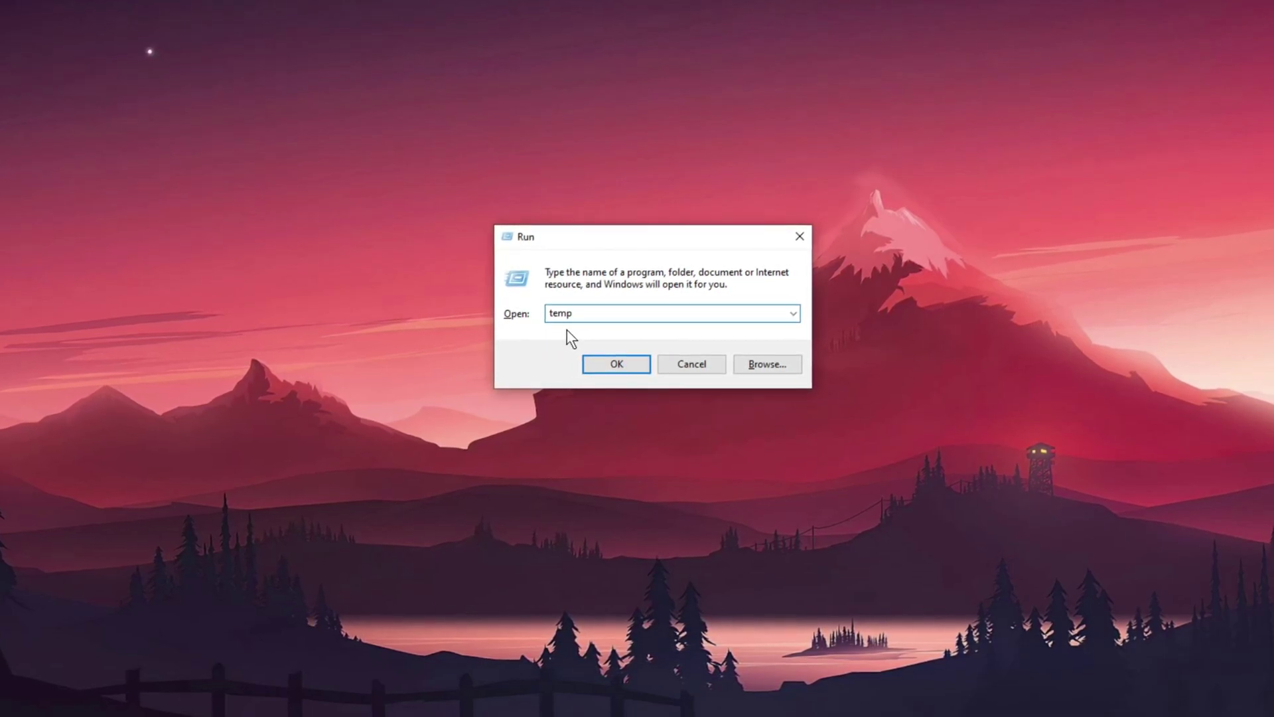
click(616, 367)
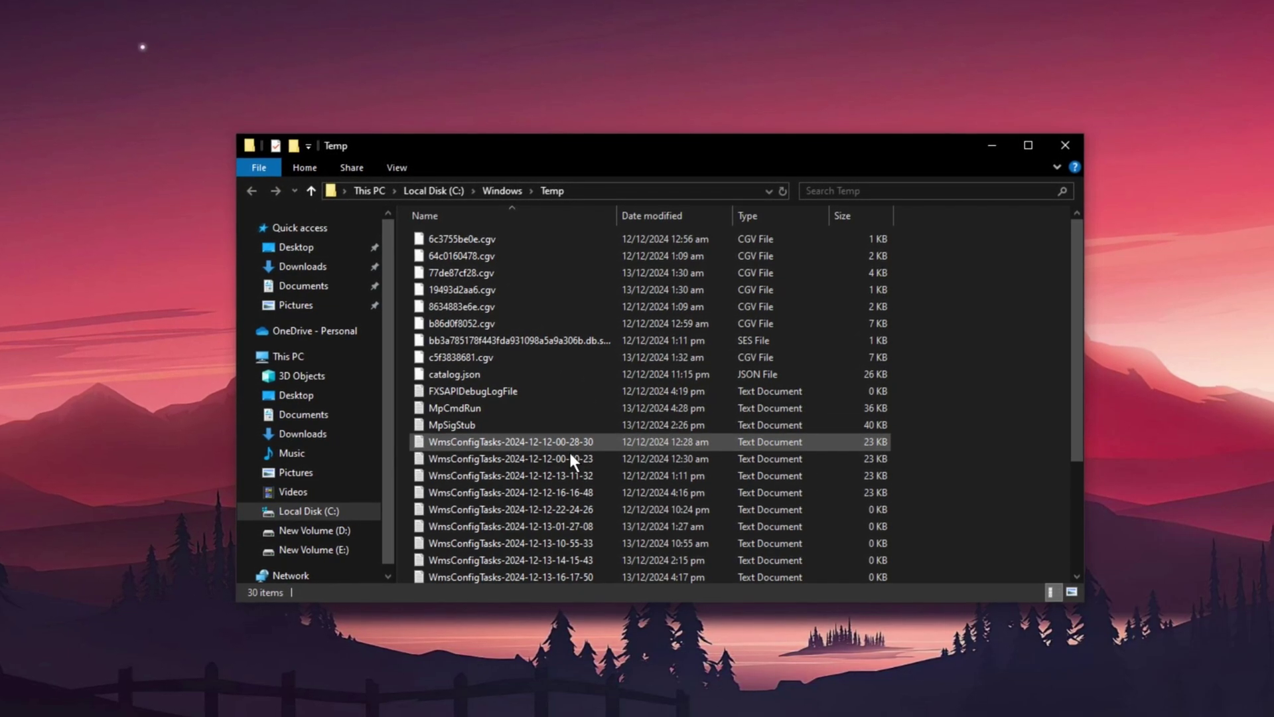
- Delete all files in the Windows Temp folder, skipping all items that need administrator permission
key(ctrl+a)
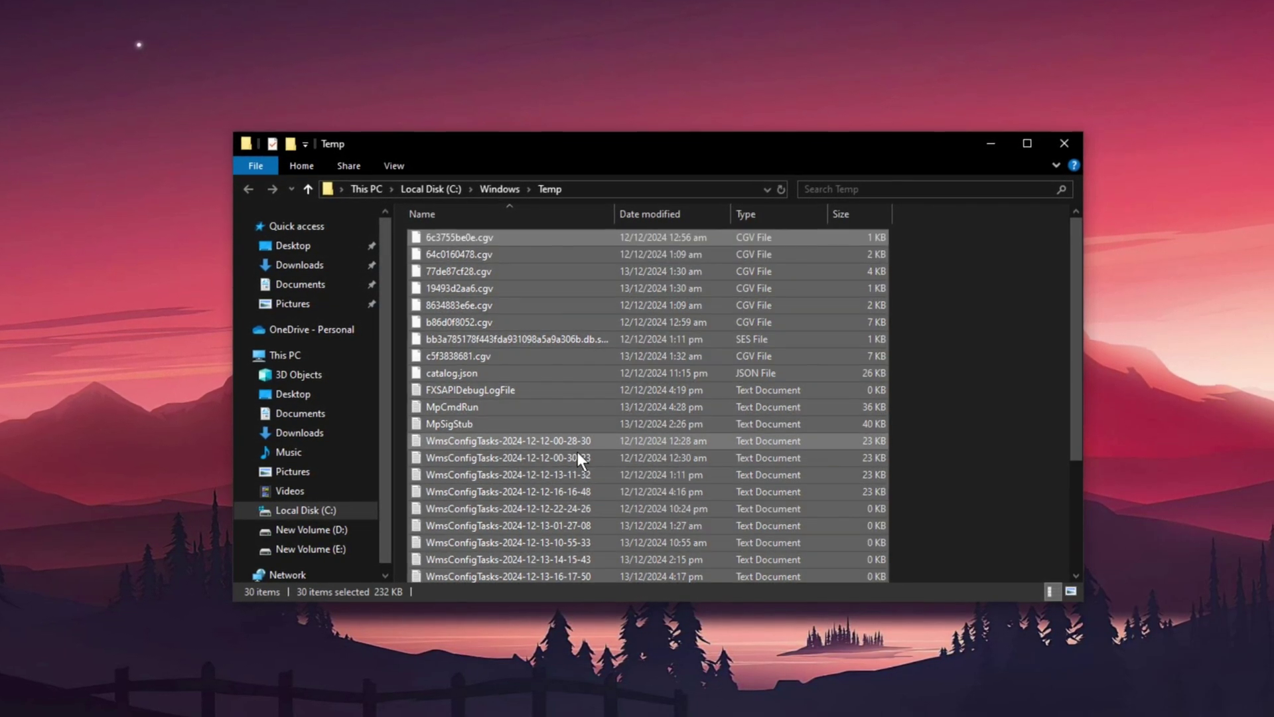
right_click(529, 443)
click(565, 646)
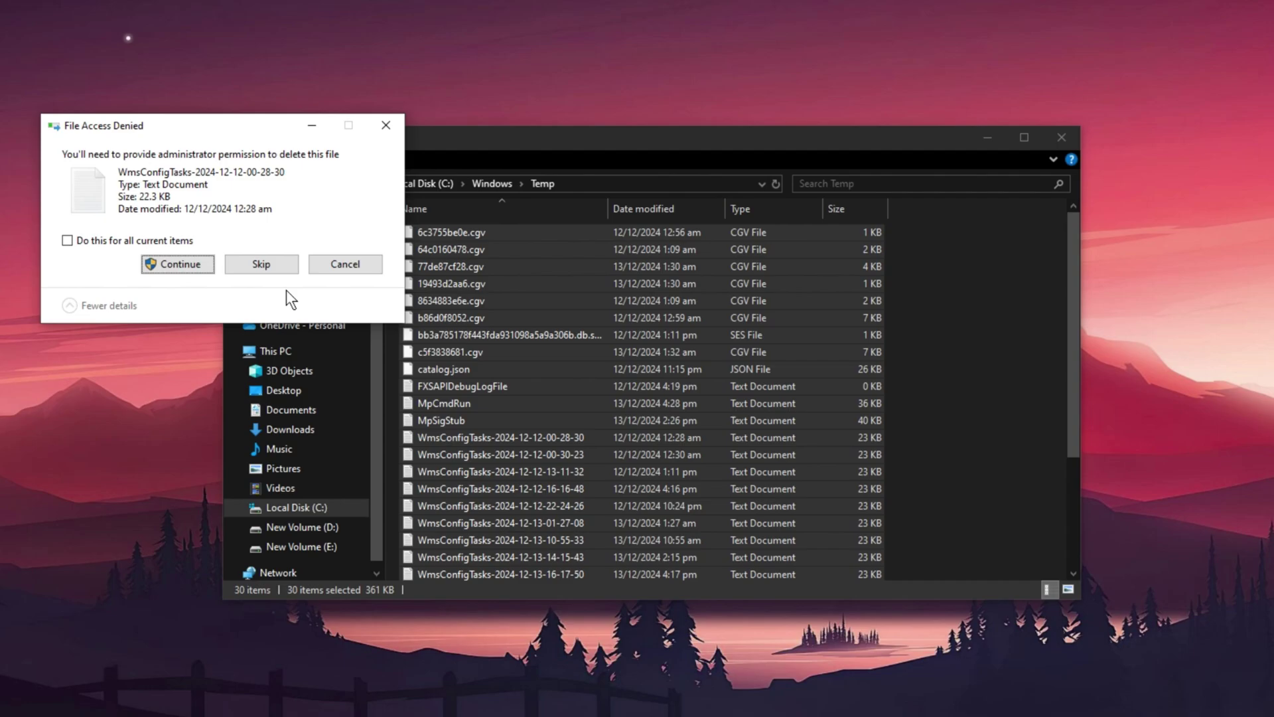
click(162, 244)
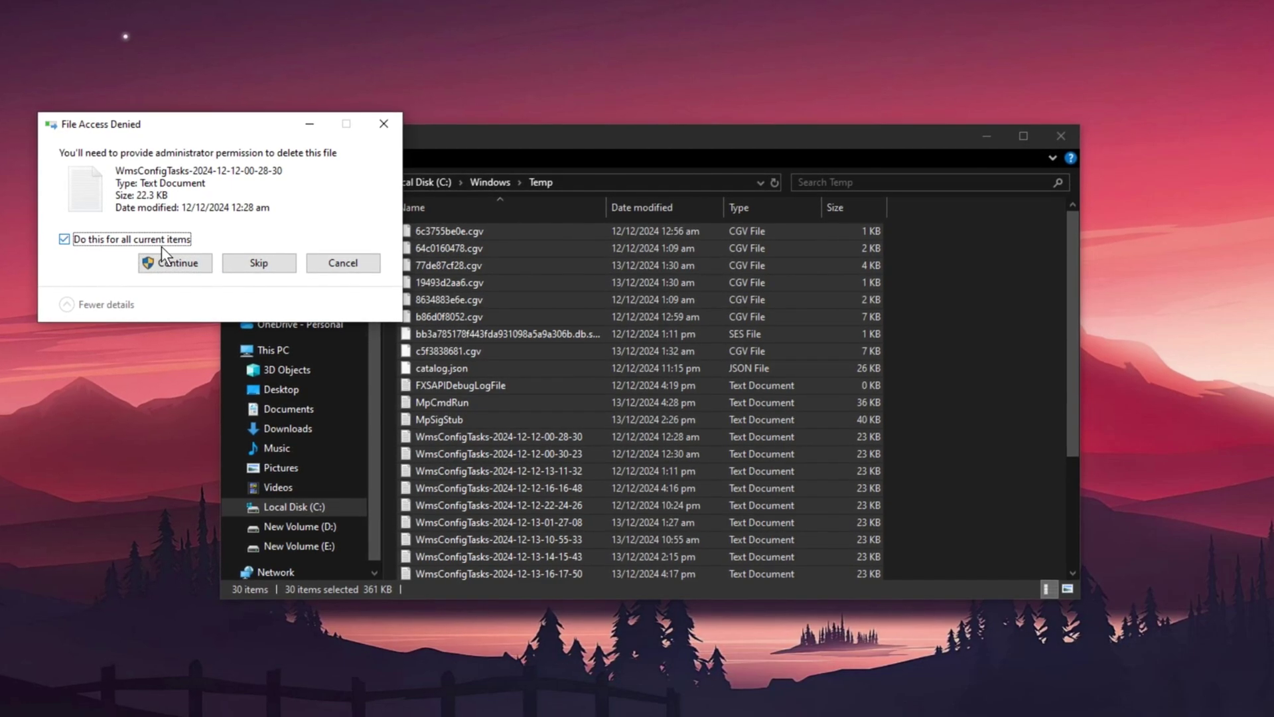
click(251, 269)
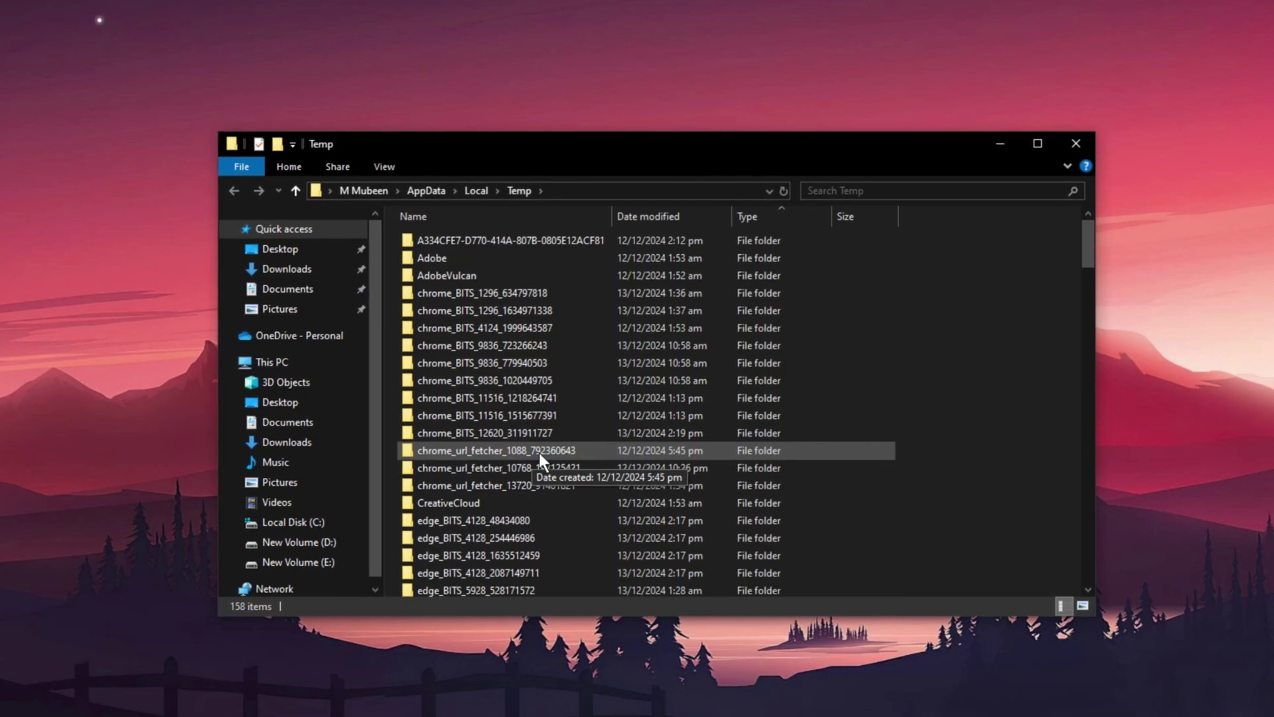
- Delete everything in the AppData Local Temp folder, skipping all items that are in use
key(ctrl+a)
right_click(506, 468)
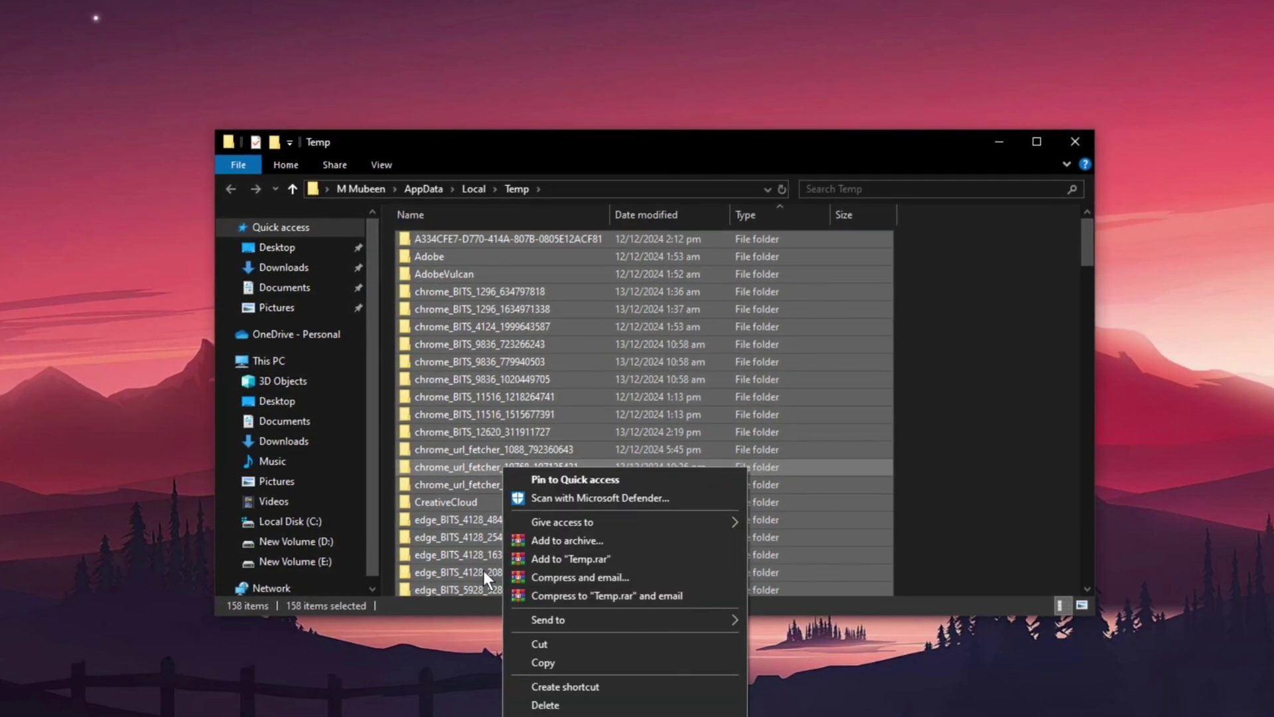
click(564, 705)
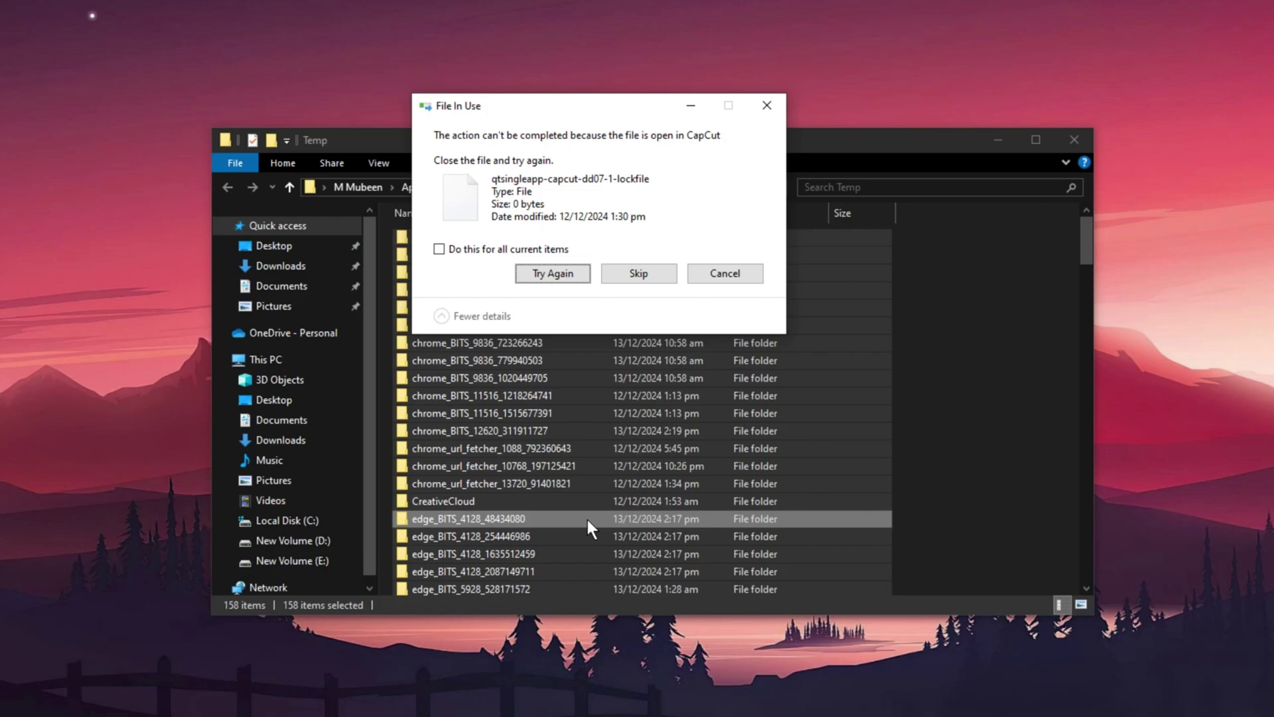
click(503, 249)
click(629, 276)
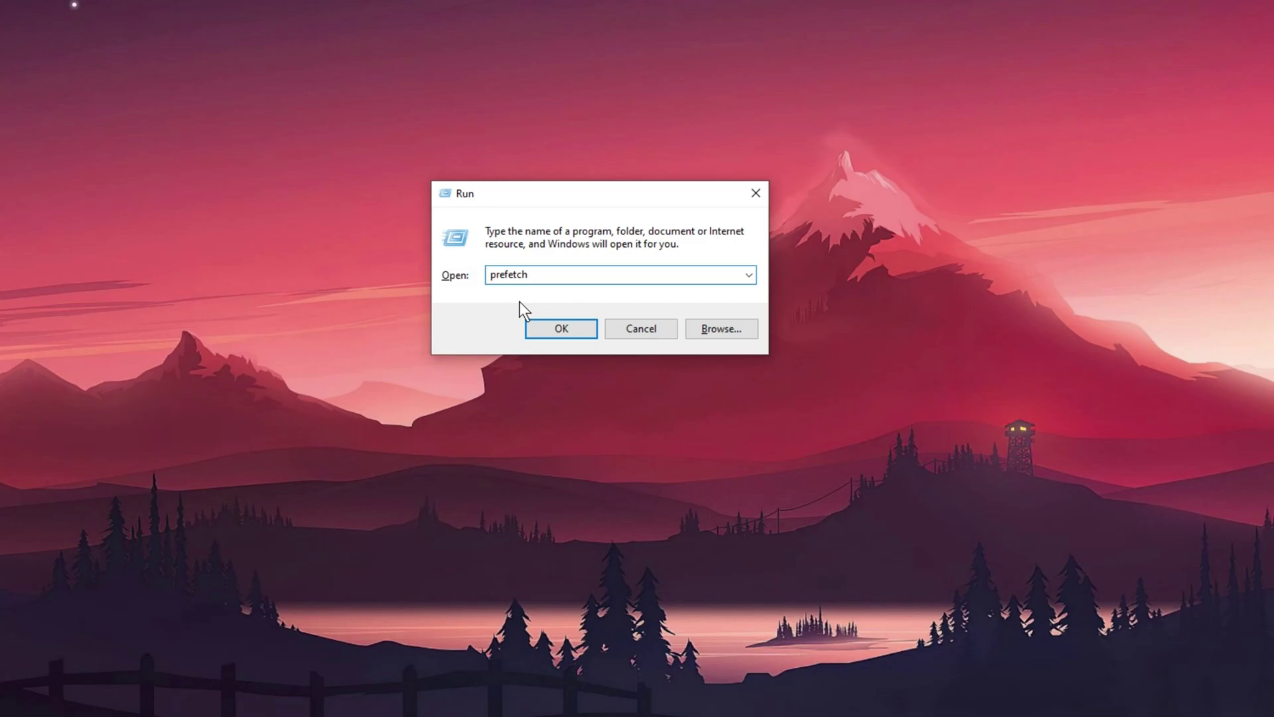
- Open the Windows Prefetch folder by running prefetch and grant permanent access to it
click(546, 339)
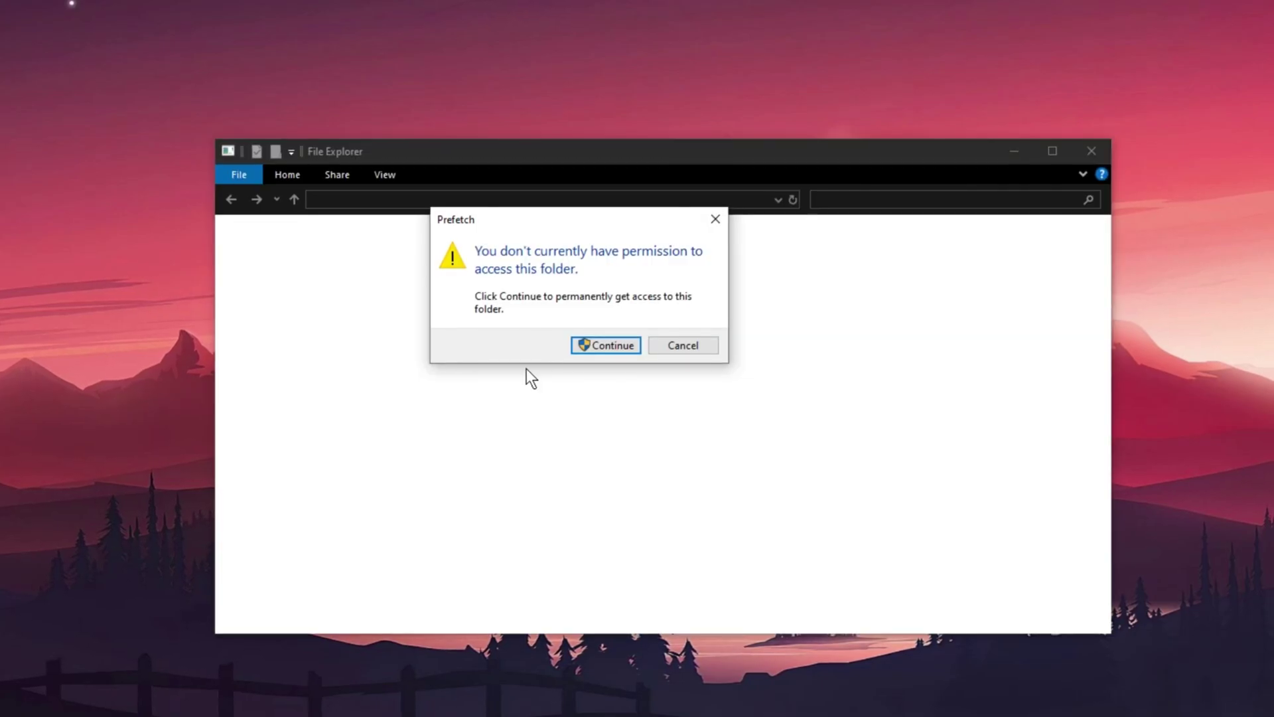
click(598, 346)
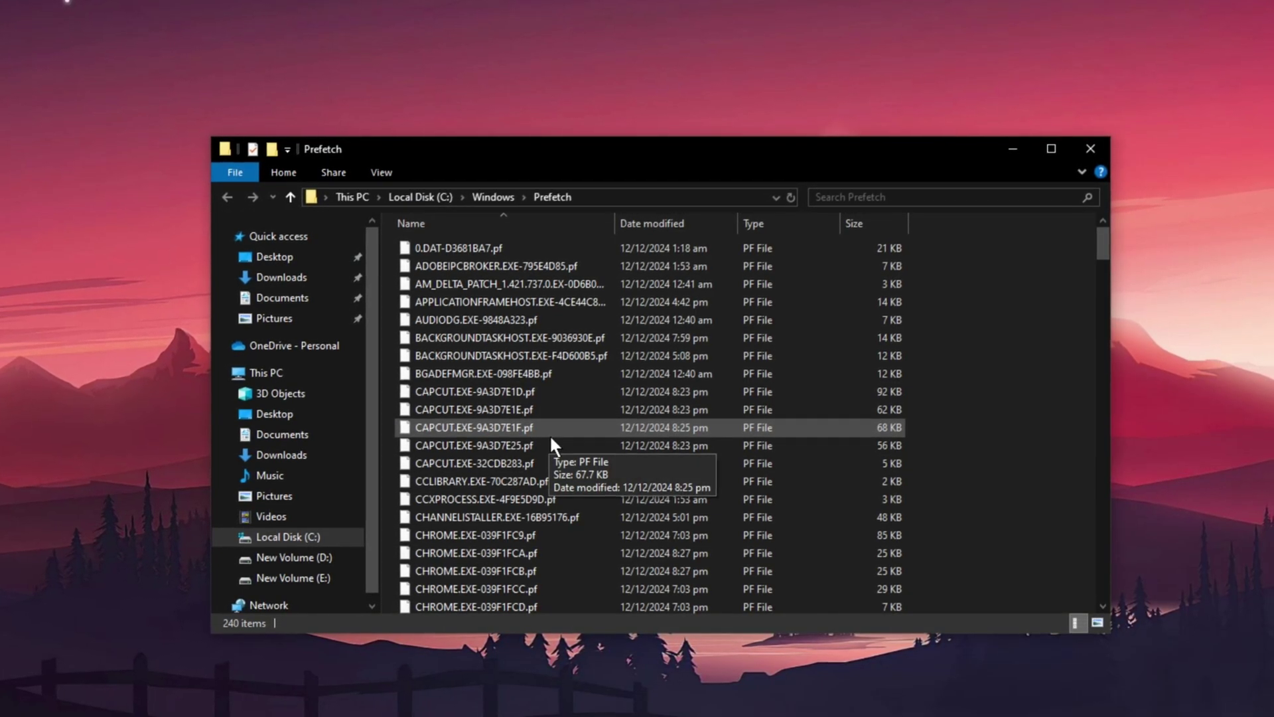
- Delete all files in the Windows Prefetch folder
key(ctrl+a)
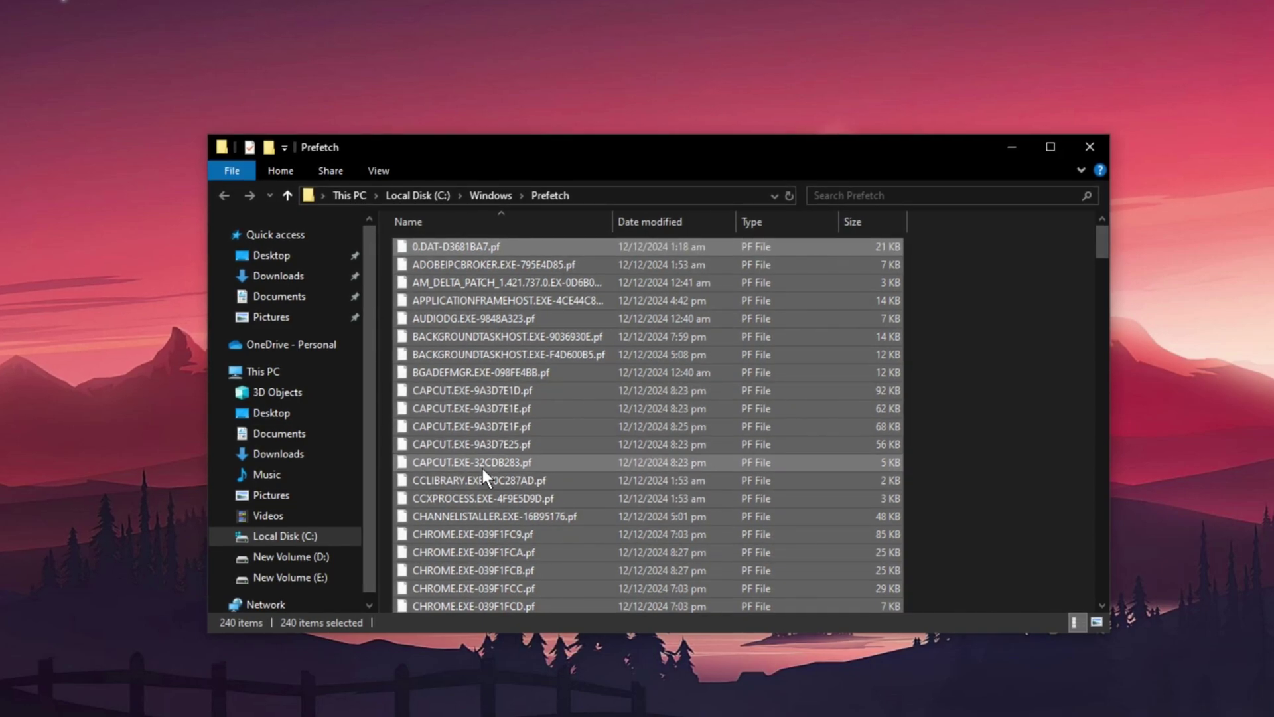
right_click(481, 468)
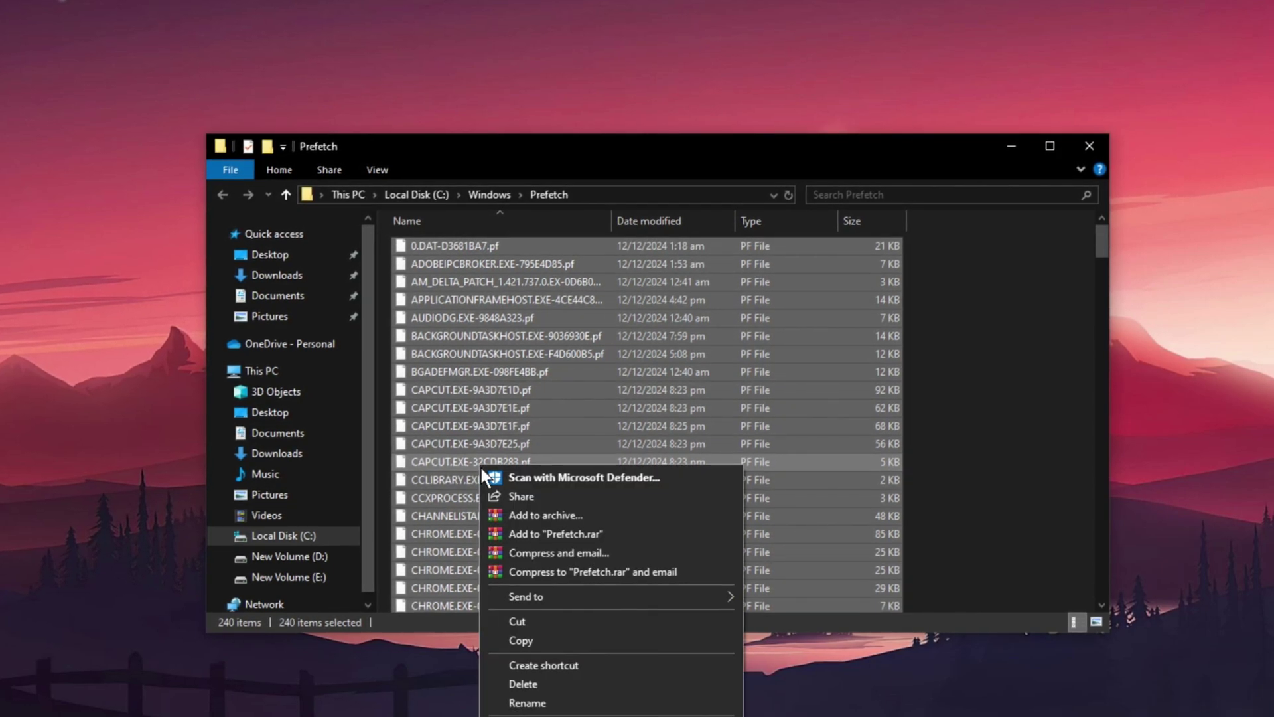
click(507, 683)
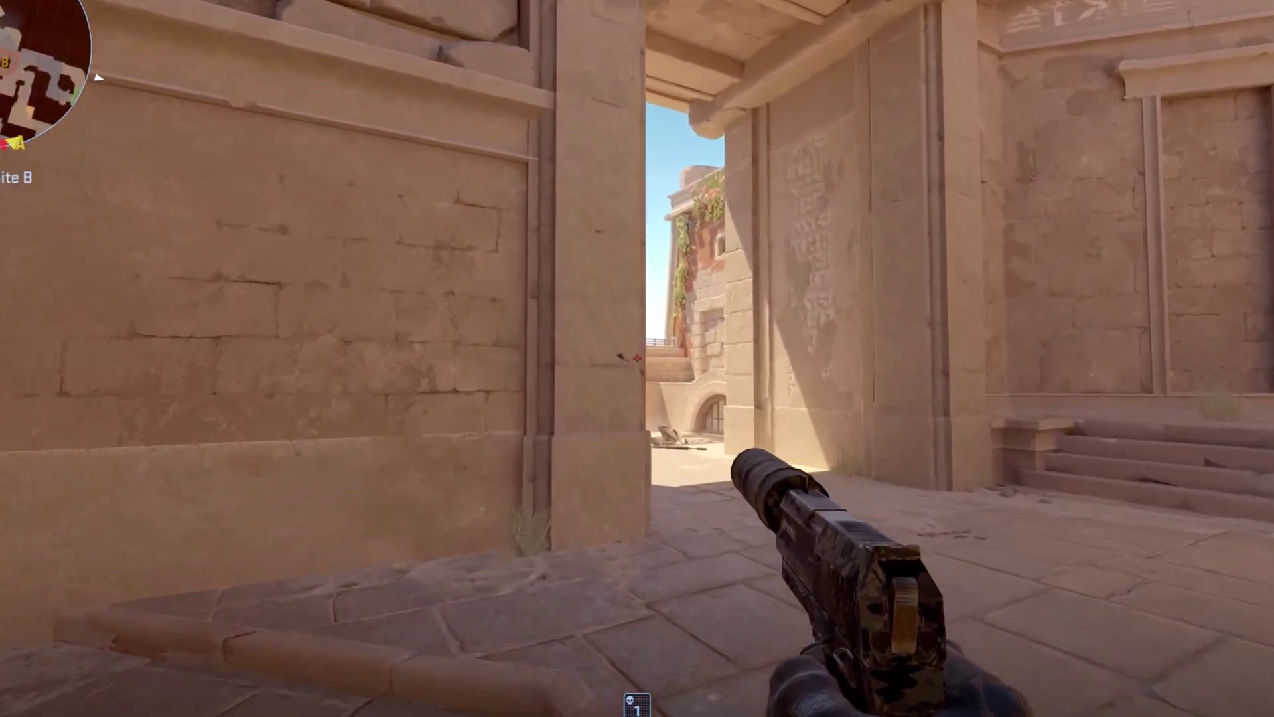
key(3)
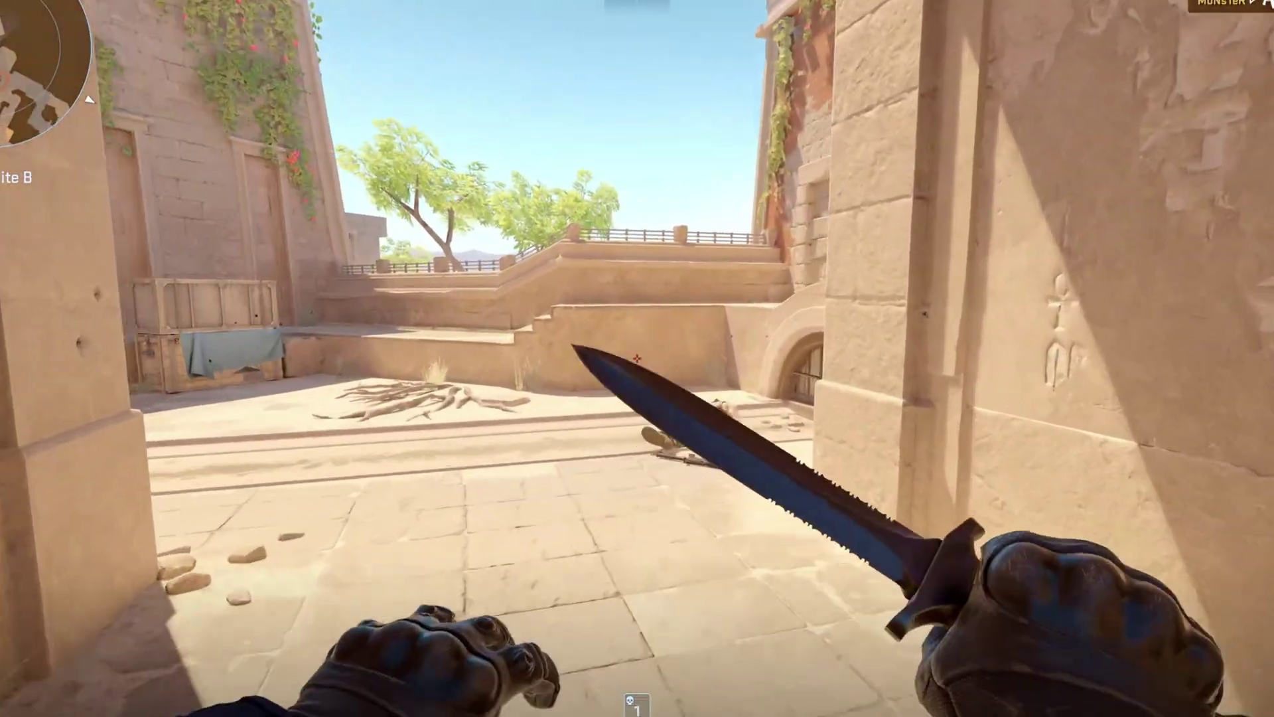
key(w)
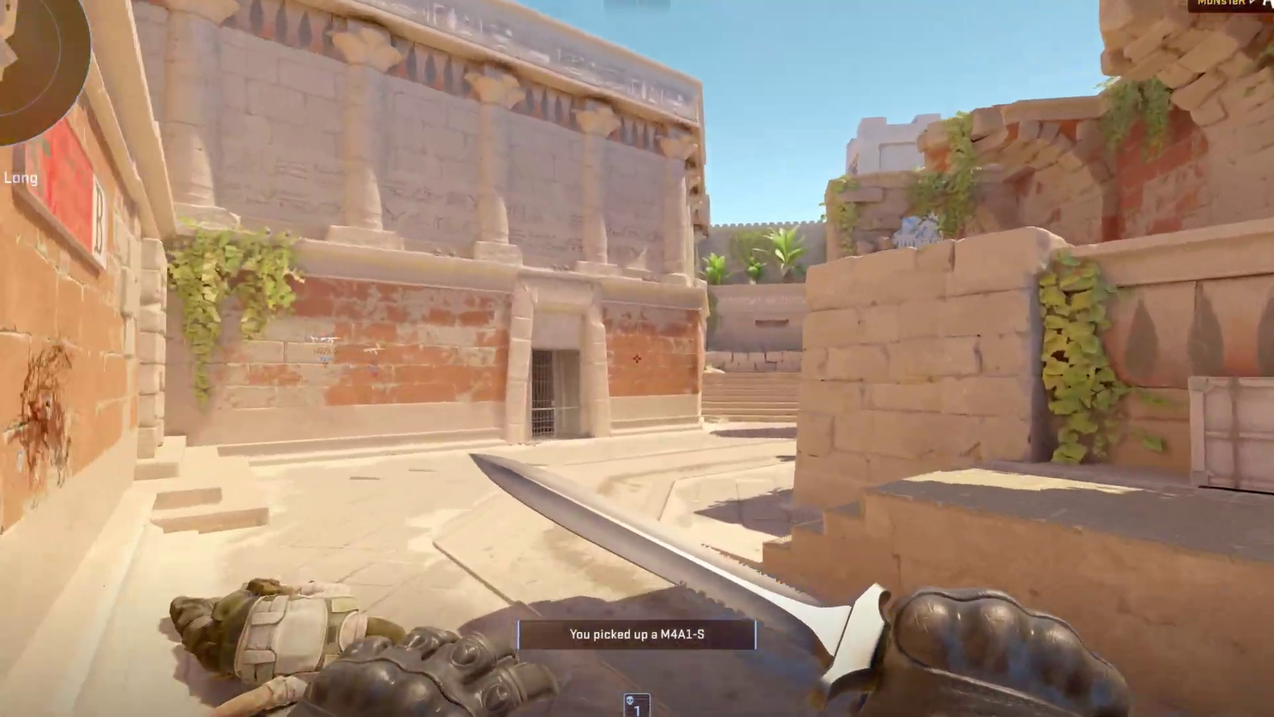
key(1)
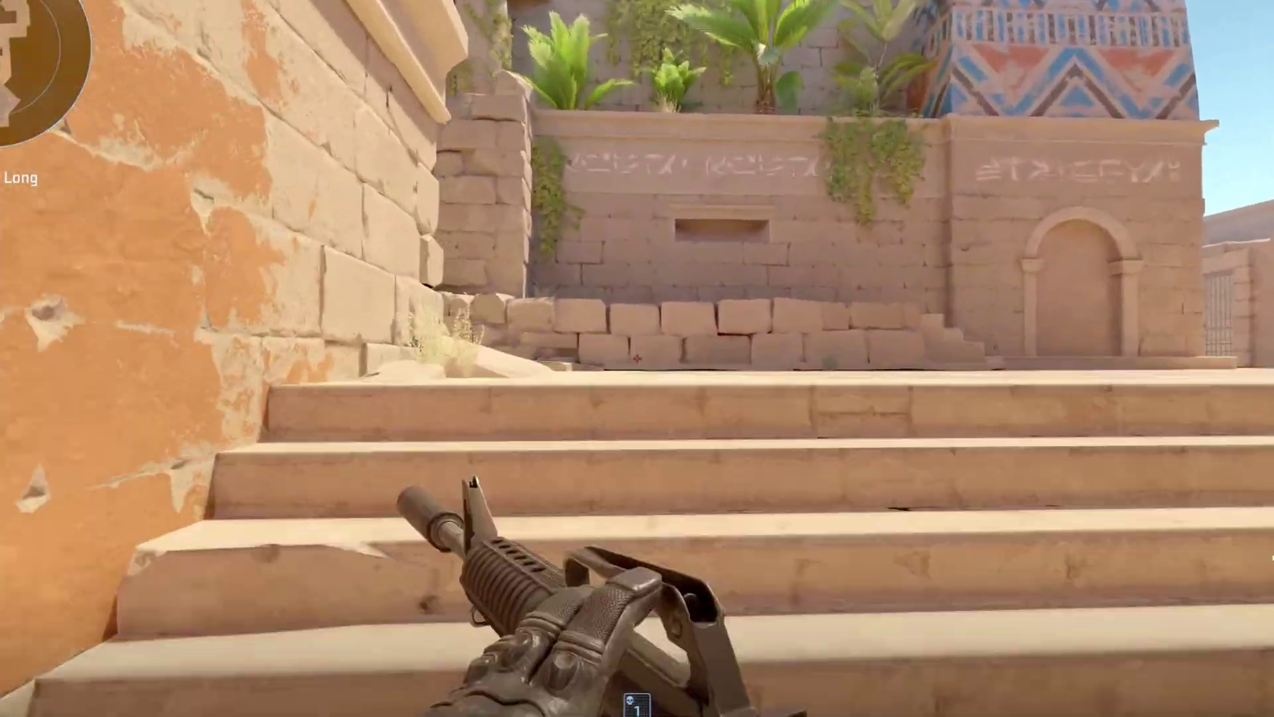
key(w)
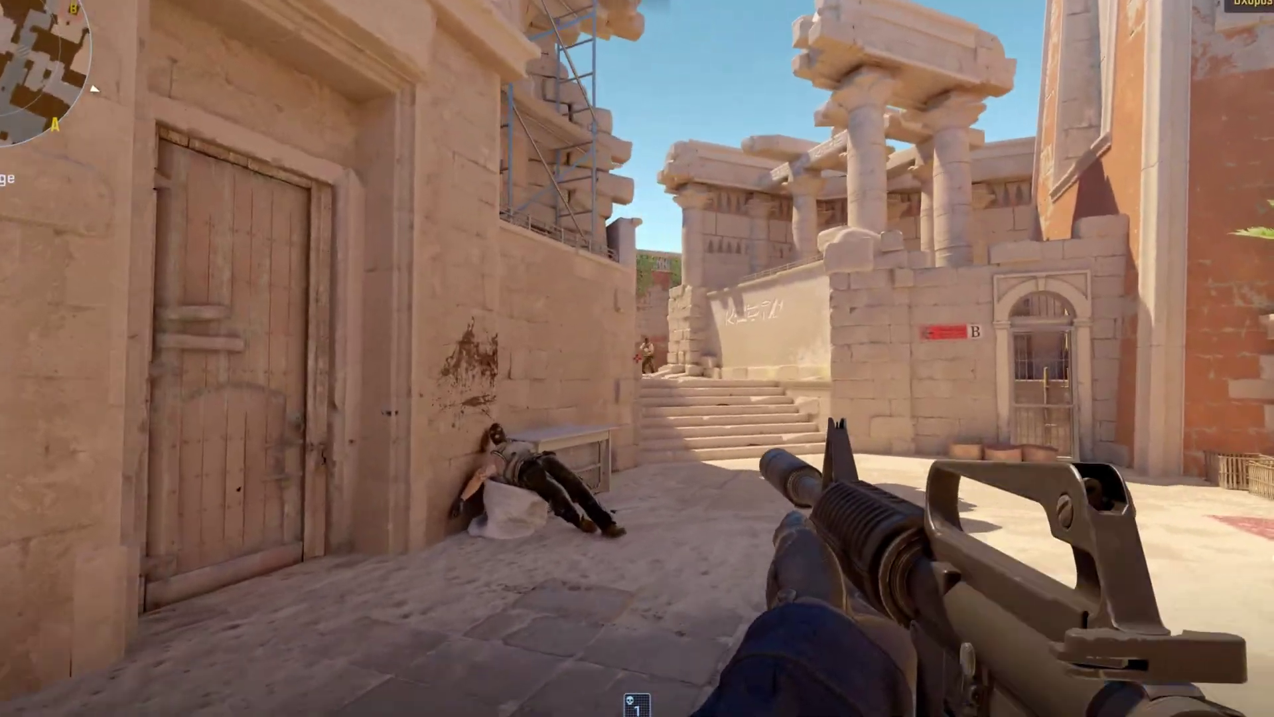
key(3)
key(w)
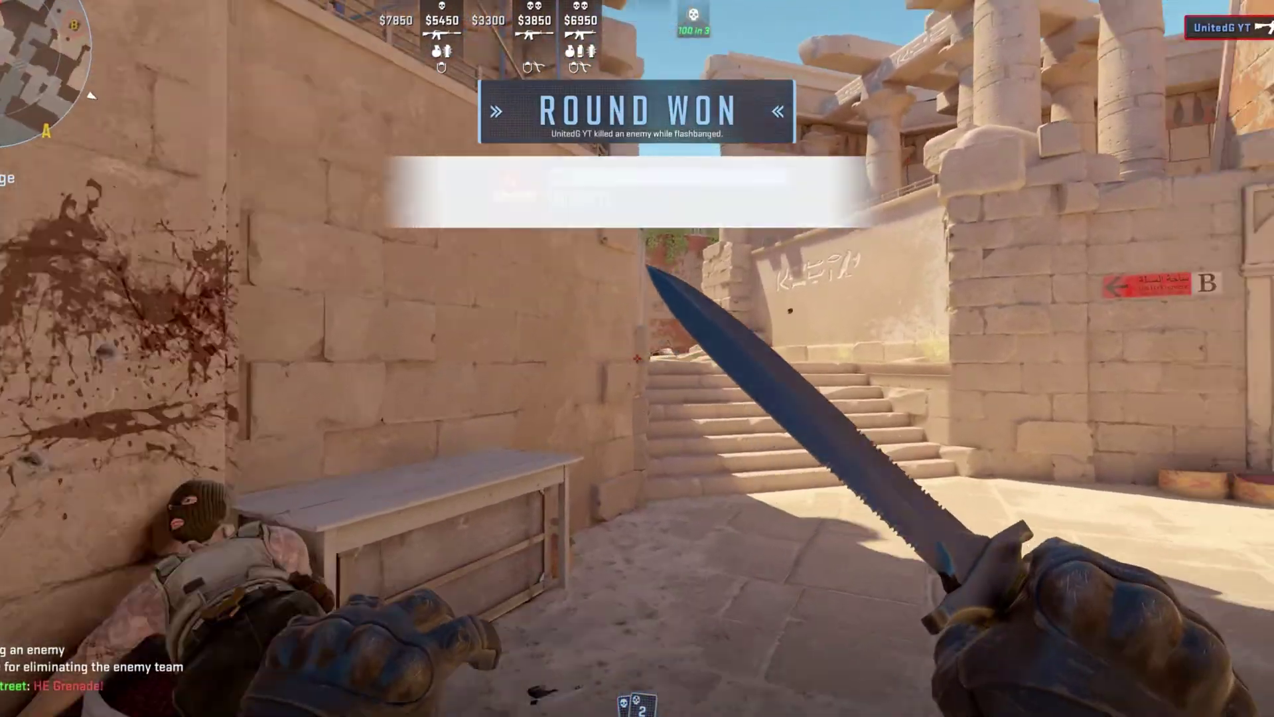